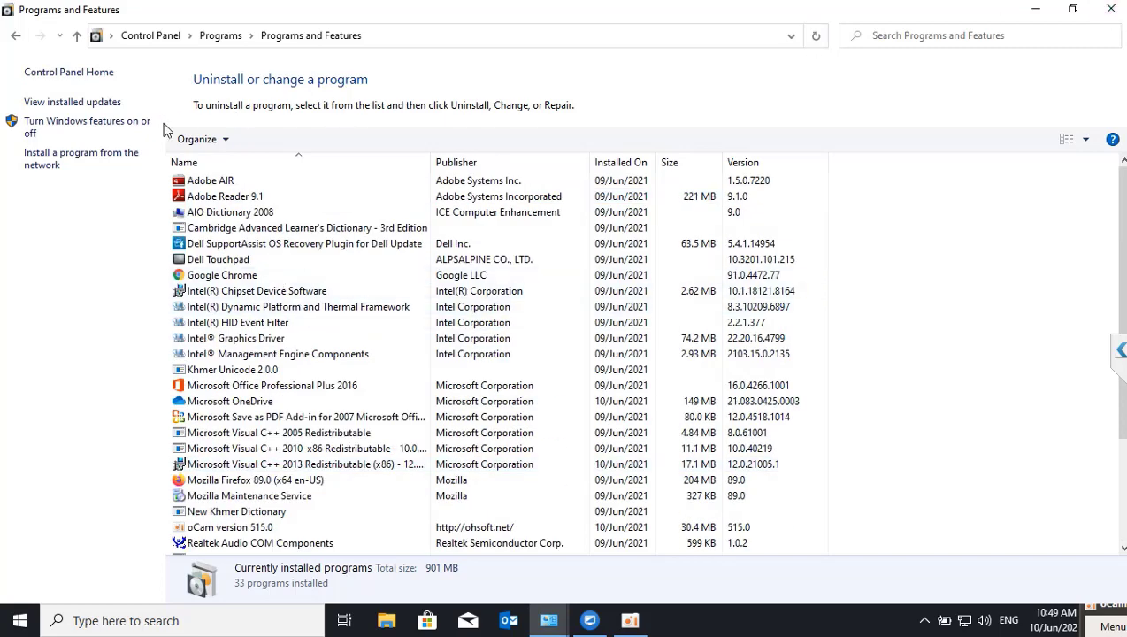
Step: Turn on the .NET Framework 3.5 Windows feature, letting Windows Update download the required files, and close the completed installation dialog
click(85, 127)
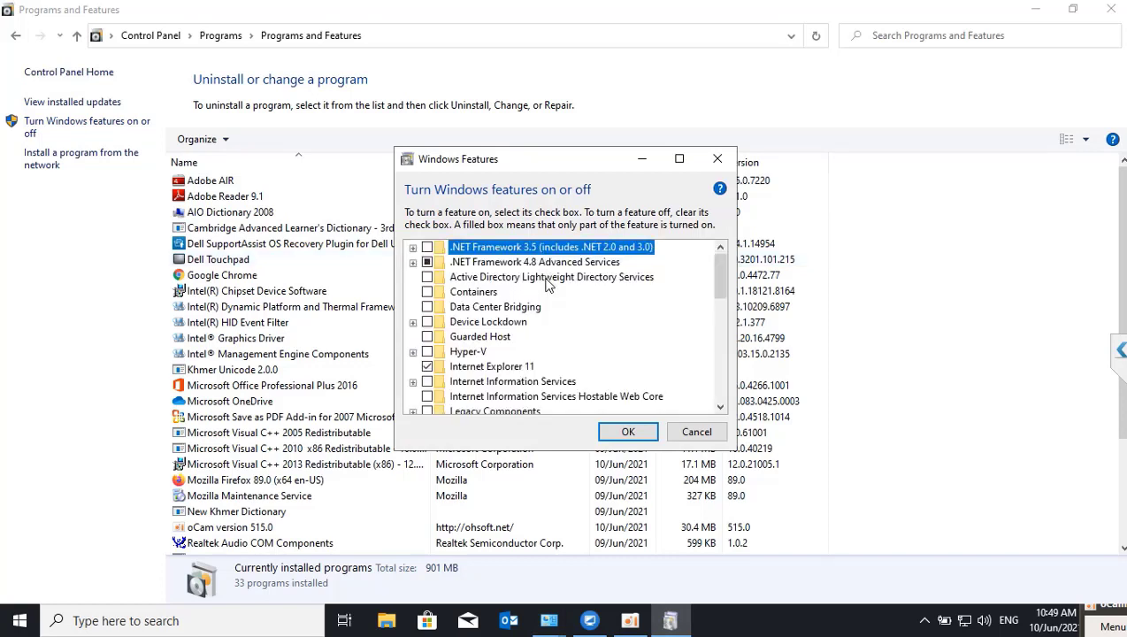
click(427, 247)
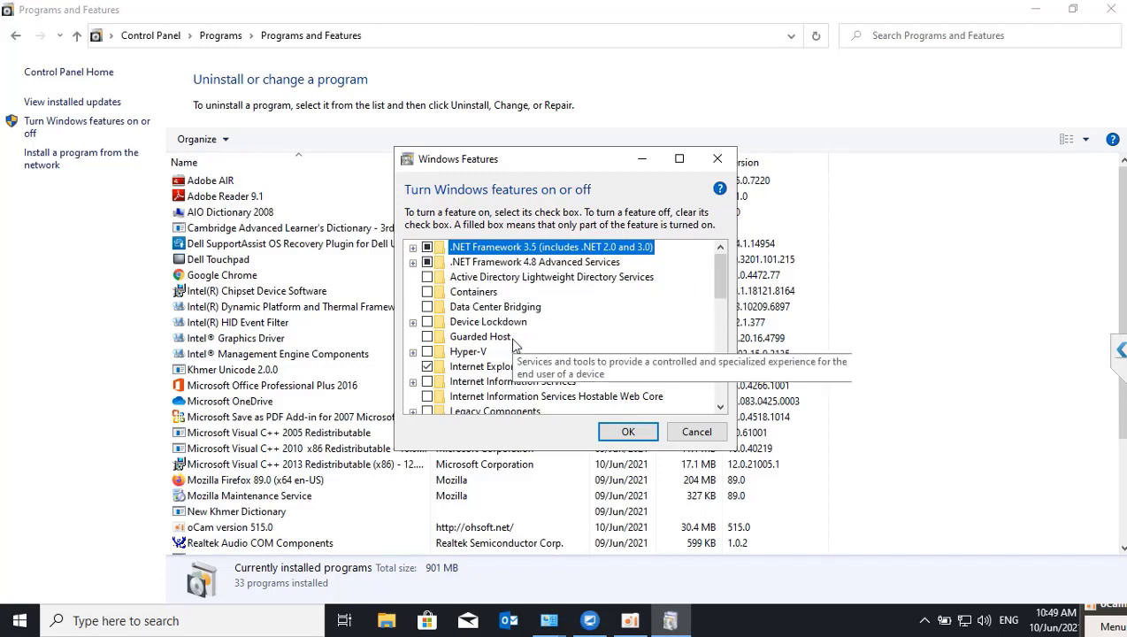
click(628, 431)
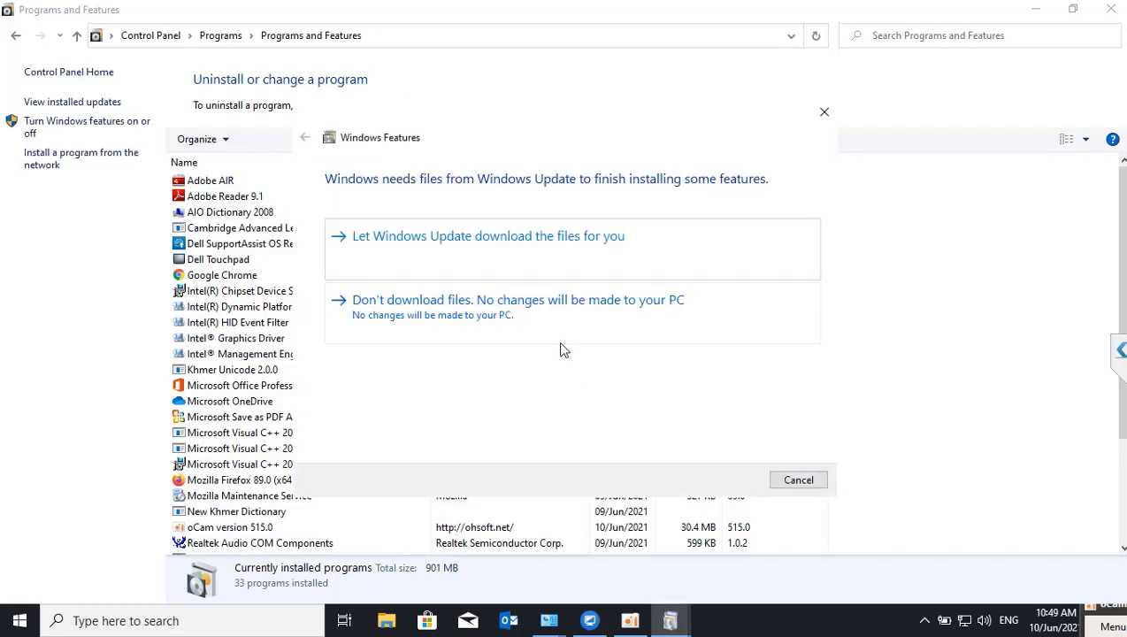
click(473, 275)
mouse_move(630, 620)
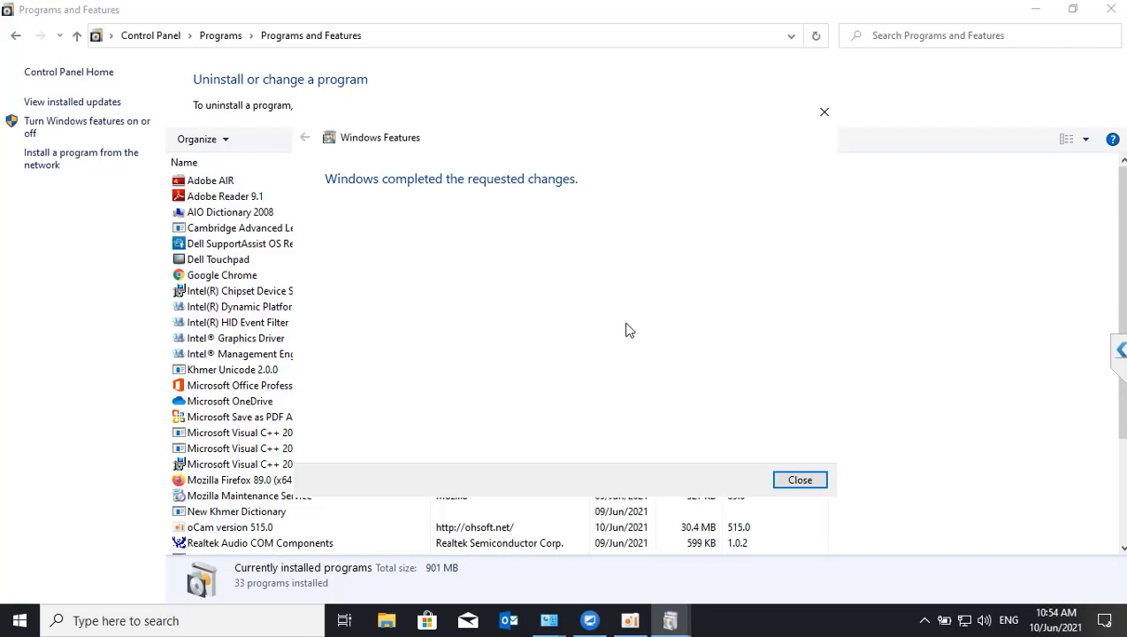
click(800, 480)
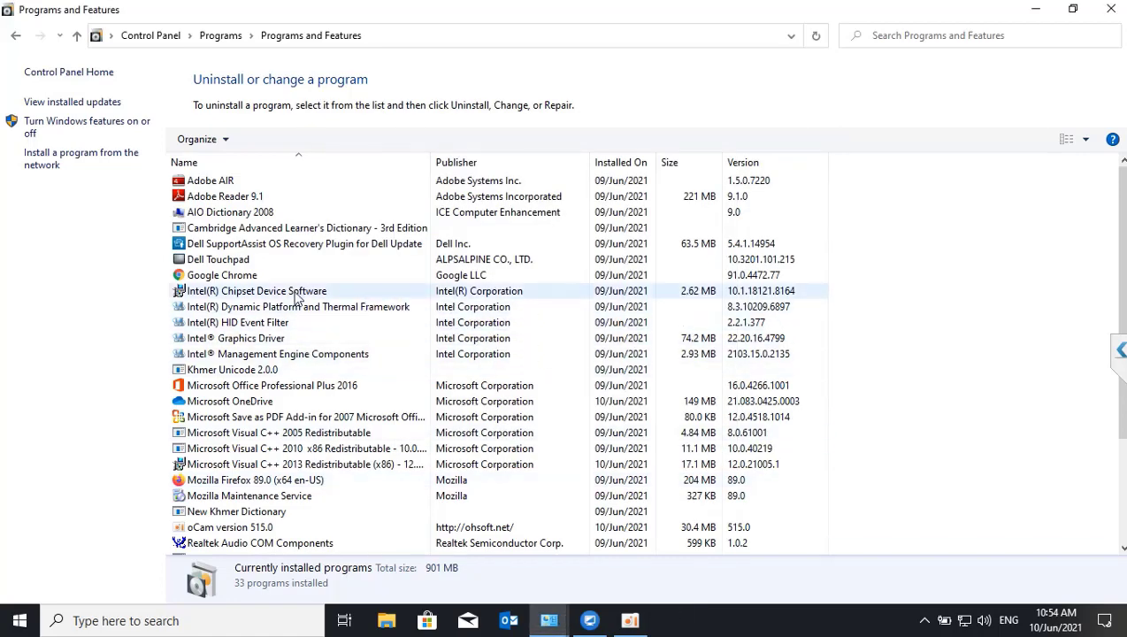
Step: Check the .NET Framework 3.5 entry in the Windows features list, and close the features dialog and Programs and Features
click(50, 130)
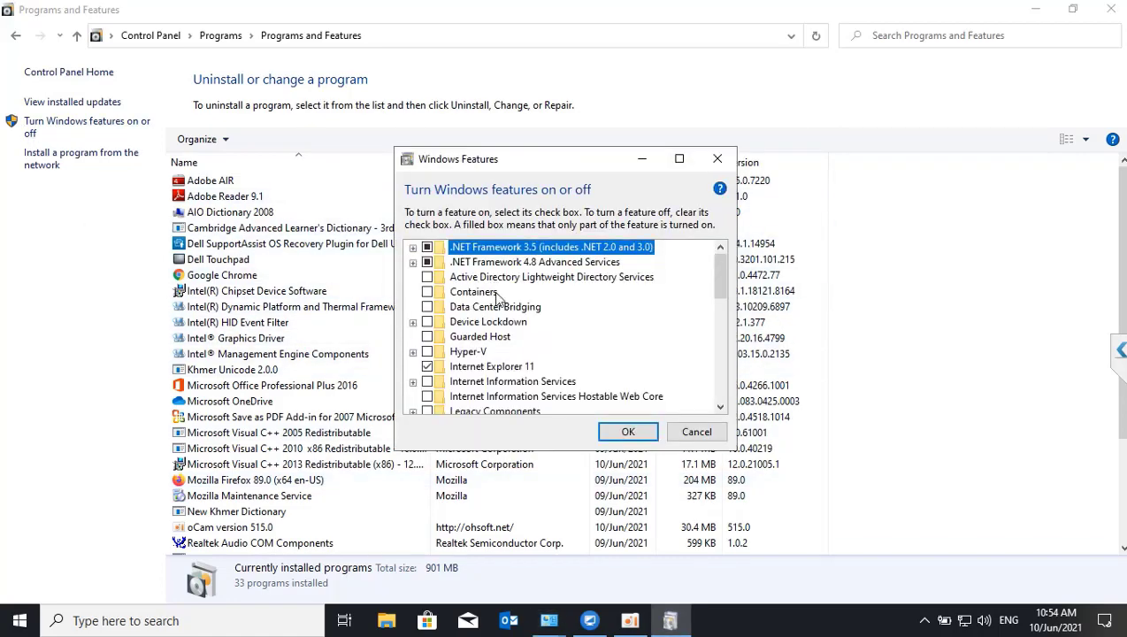
click(717, 158)
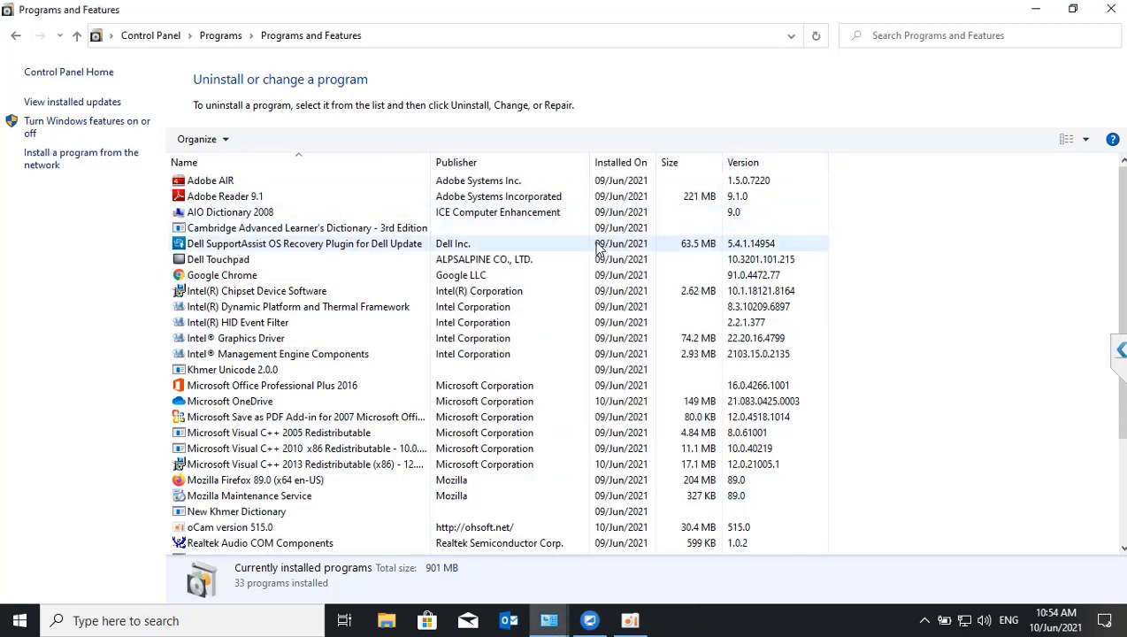
click(1108, 9)
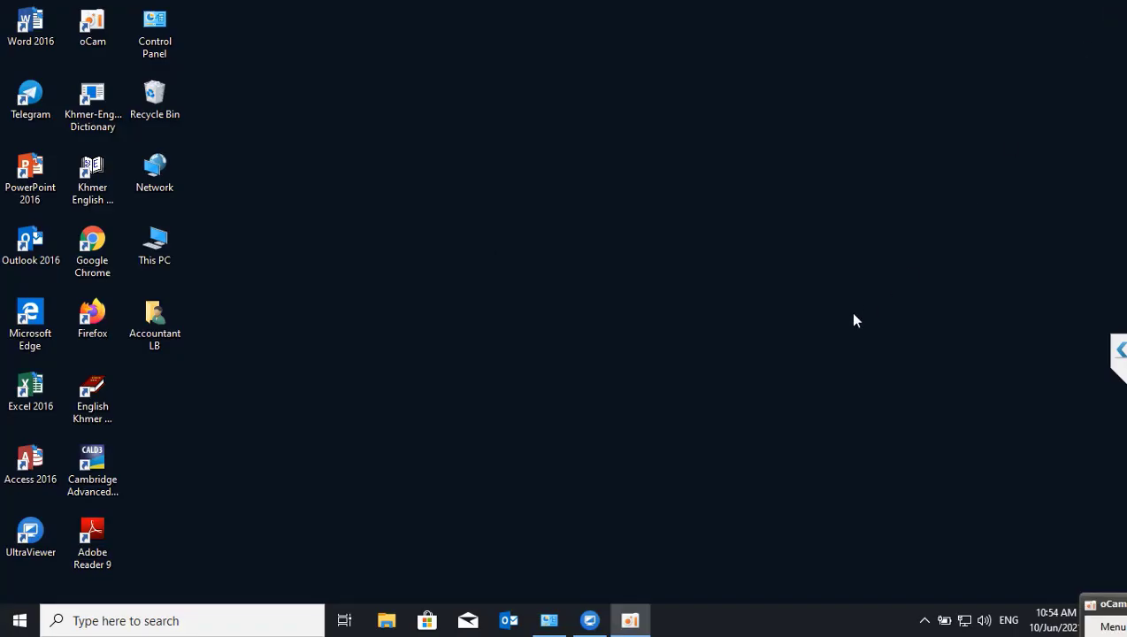
right_click(479, 236)
click(538, 284)
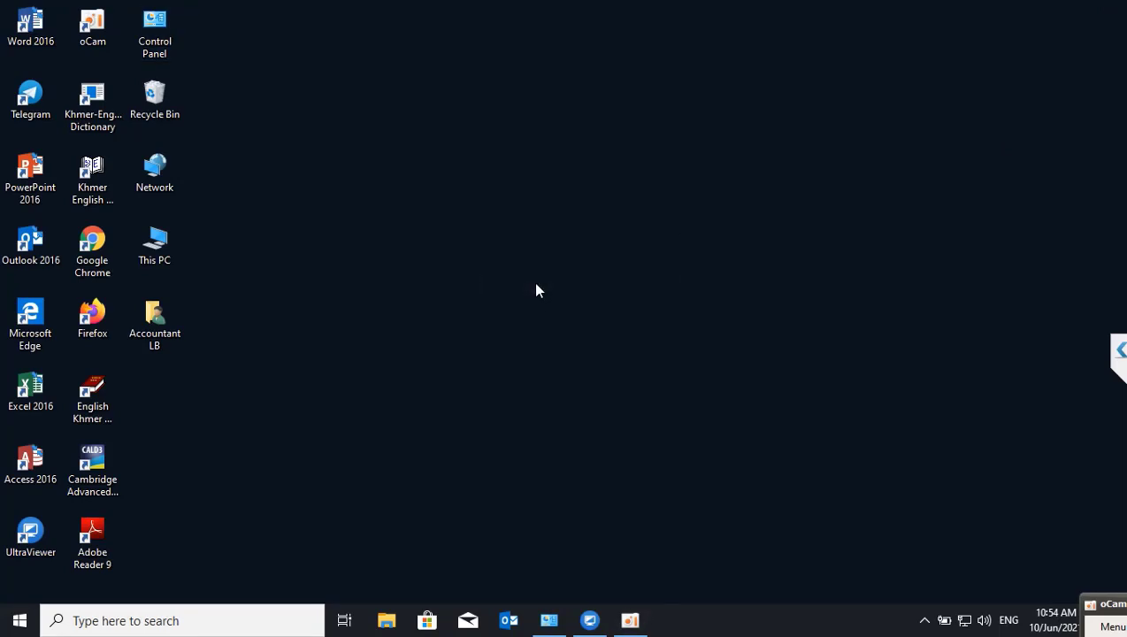
right_click(468, 243)
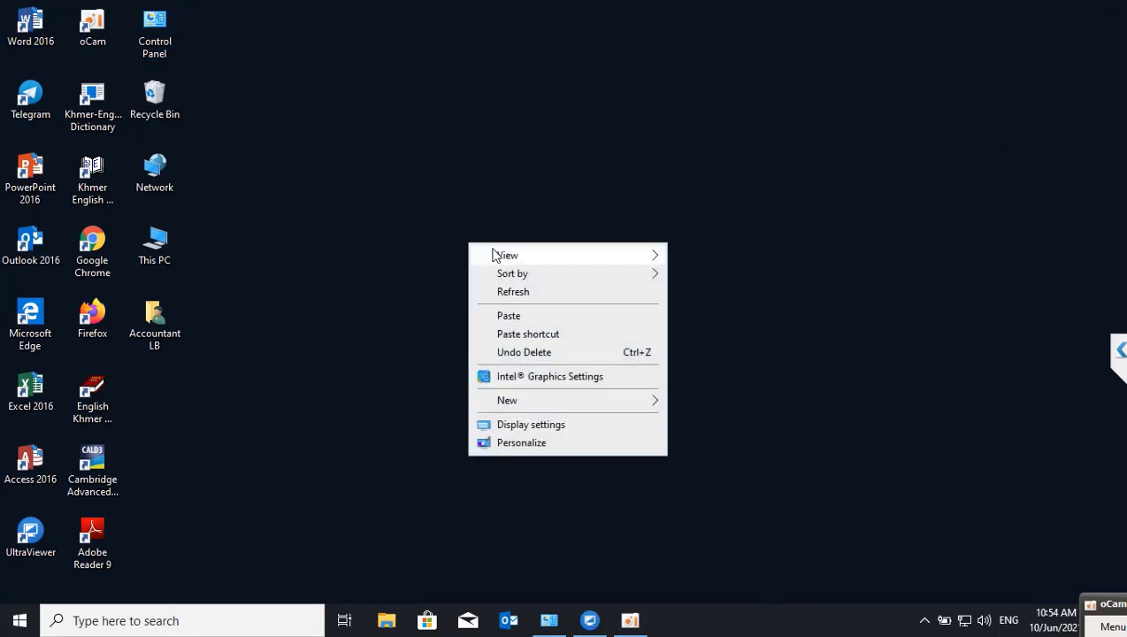
click(499, 294)
right_click(415, 200)
click(448, 251)
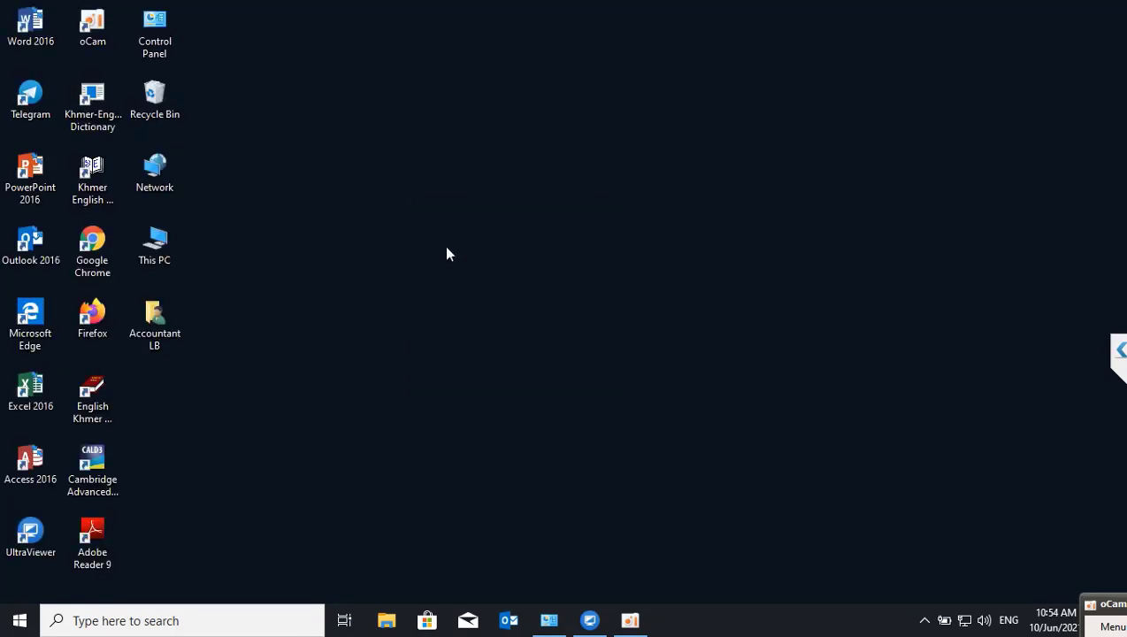
right_click(450, 214)
click(493, 262)
right_click(386, 254)
click(427, 305)
right_click(387, 226)
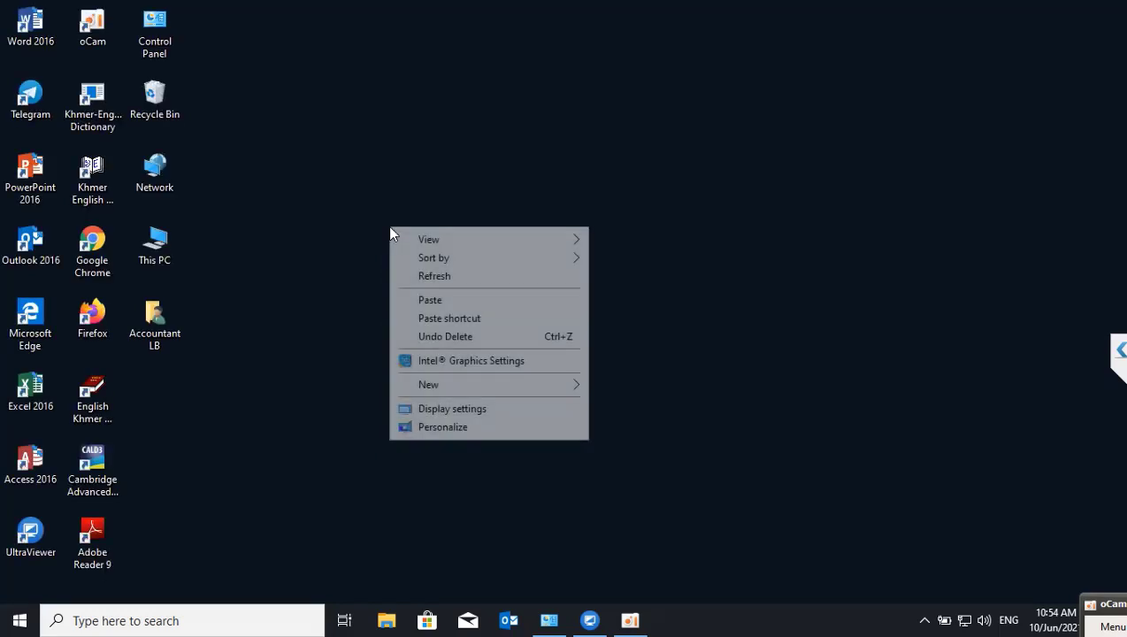
click(421, 276)
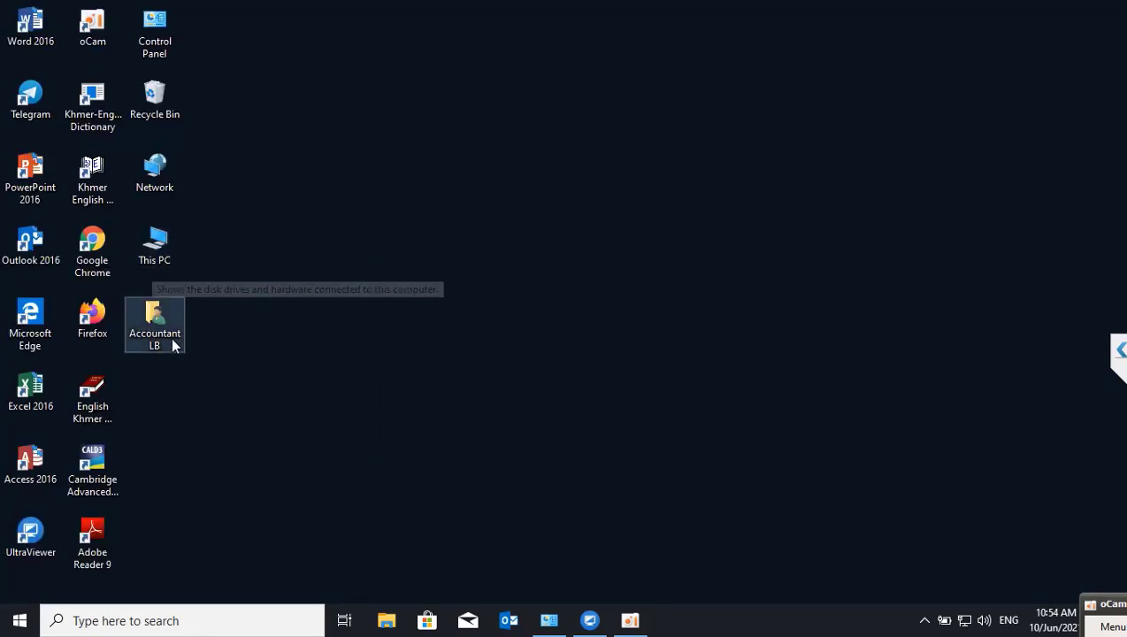
Step: Open the network location \\192.168.1.13 through Run and browse to the Sage App folder inside Sage 300
key(super+r)
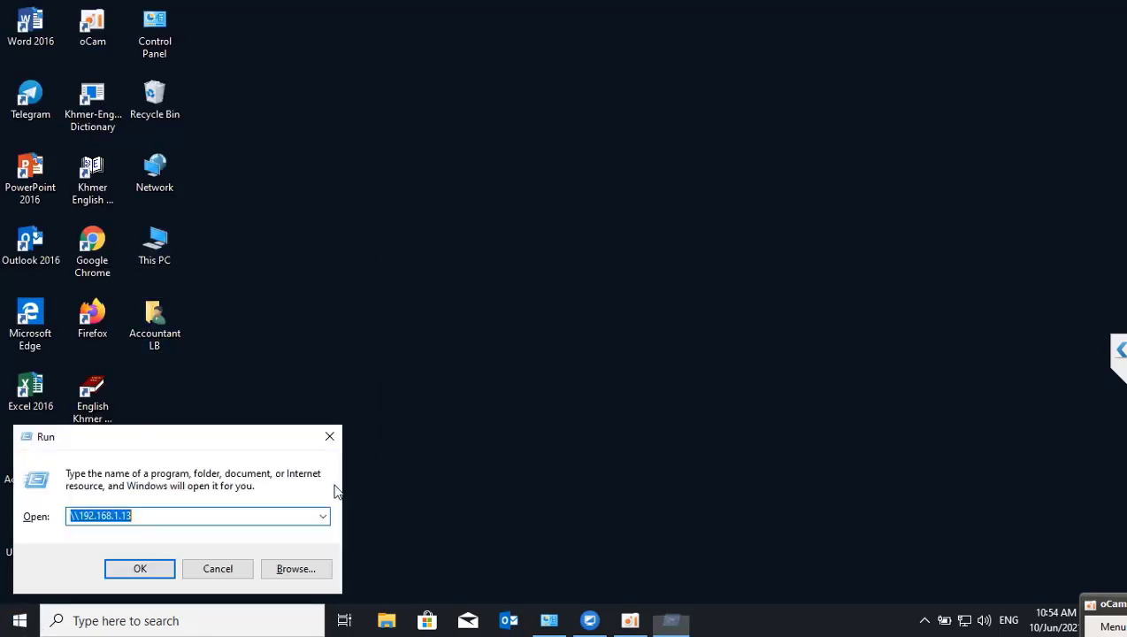
key(Return)
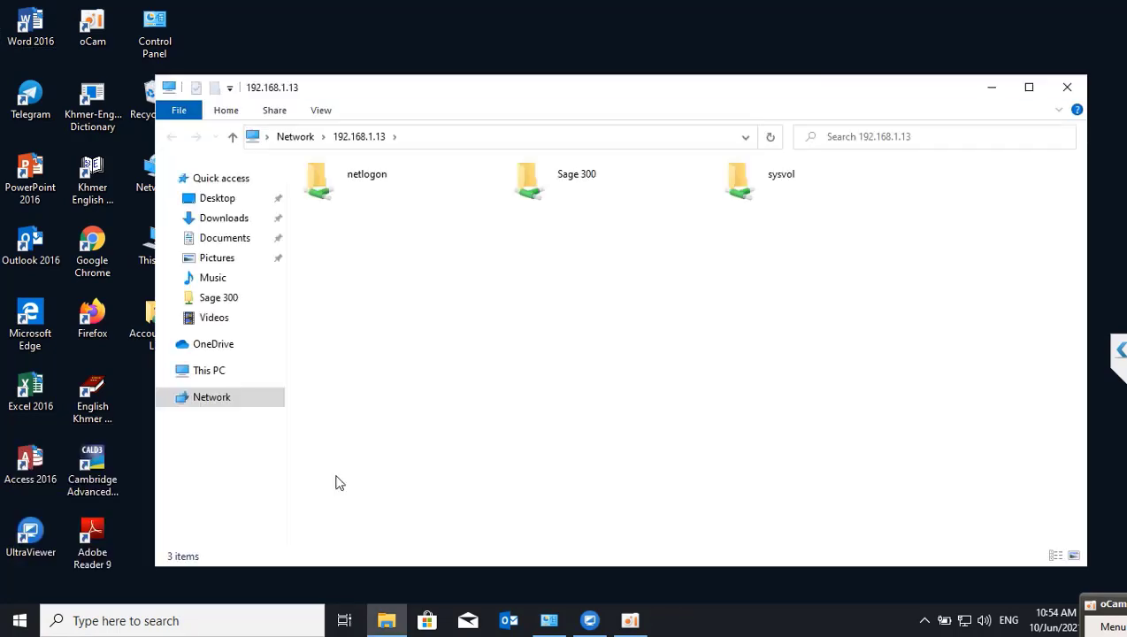
double_click(572, 181)
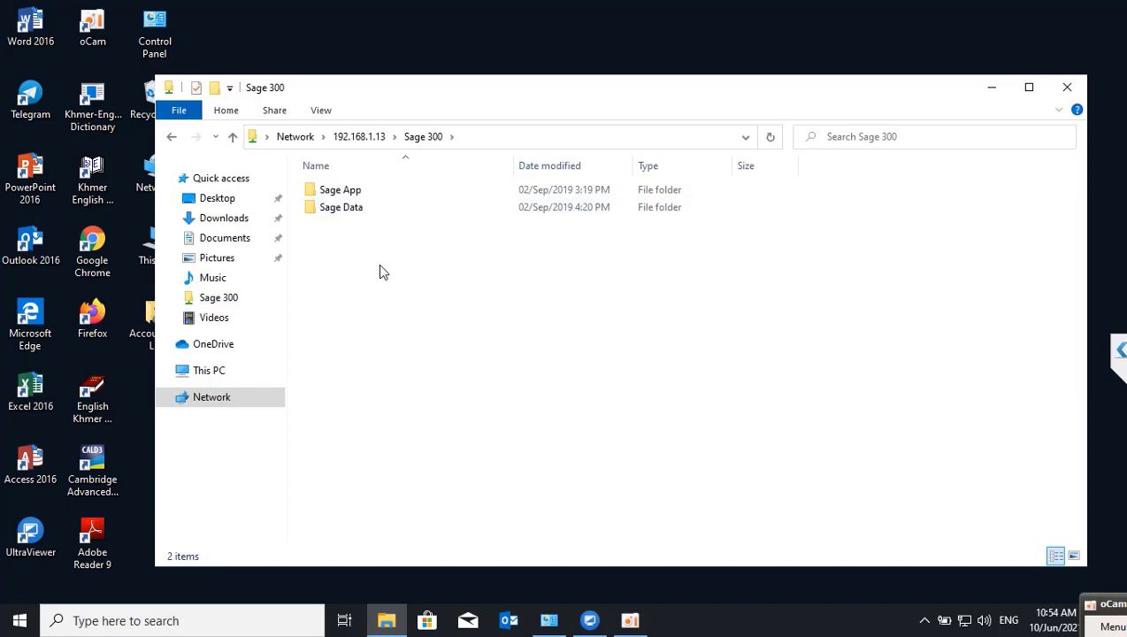
double_click(326, 191)
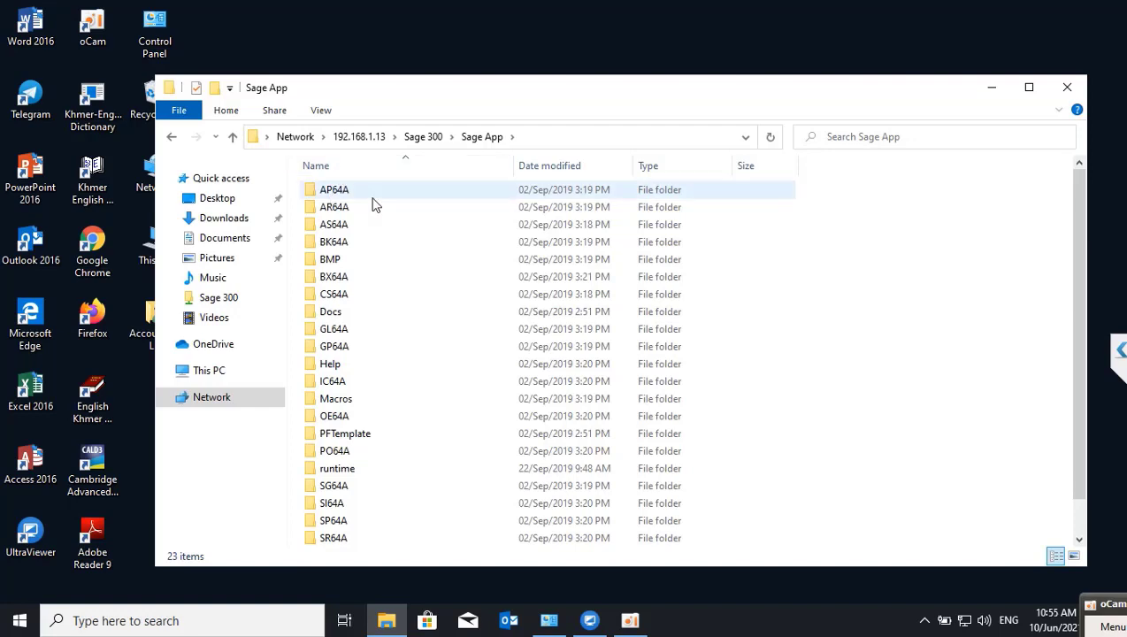
Step: Go back to the shared Sage 300 folder and copy its Sage App folder to the clipboard
click(171, 139)
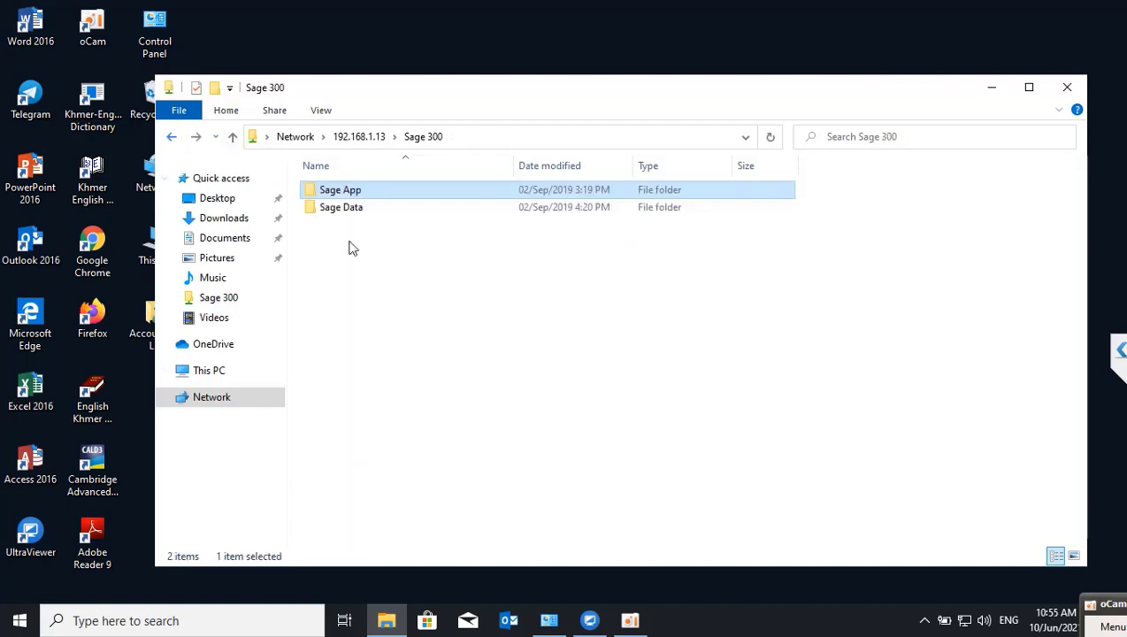
right_click(335, 190)
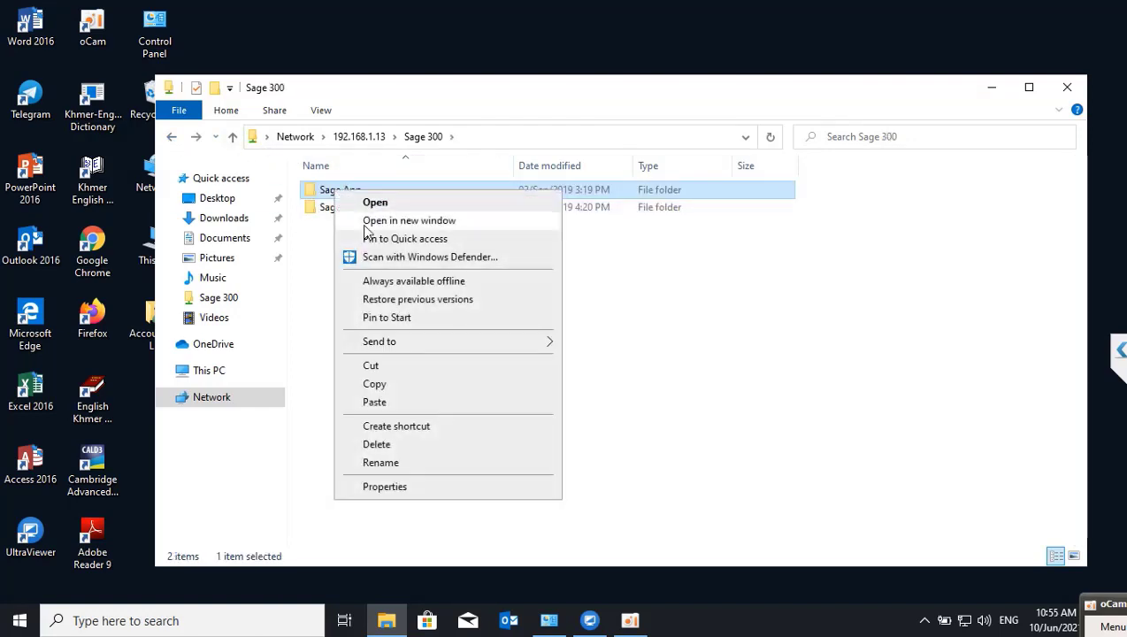
click(376, 384)
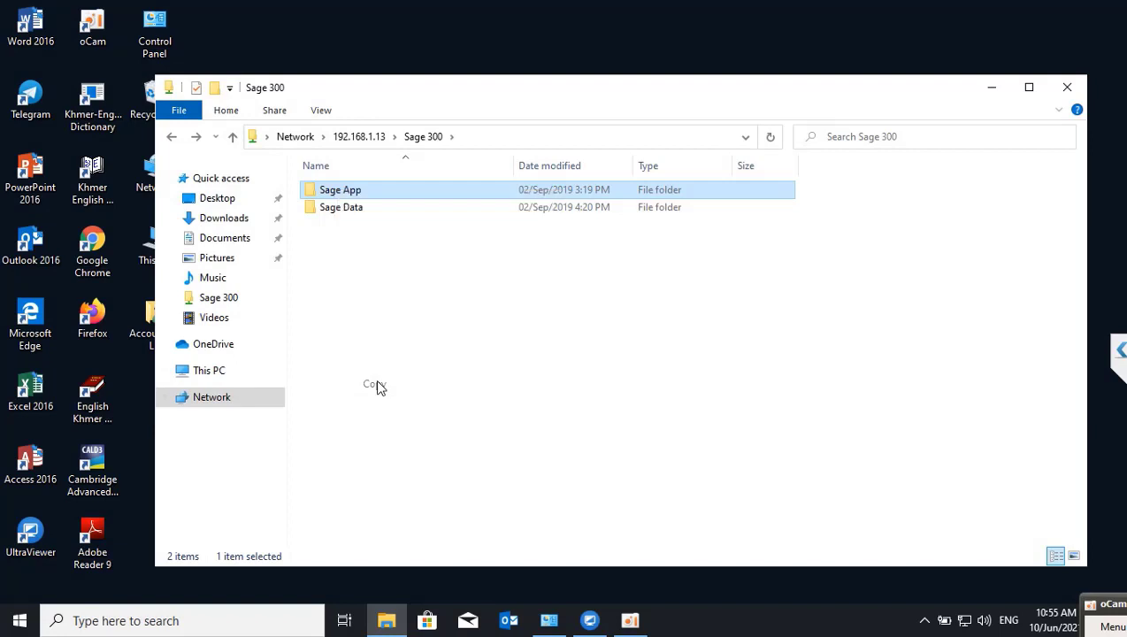
Step: Browse to the Program Files (x86) folder on Local Disk (C:)
click(218, 372)
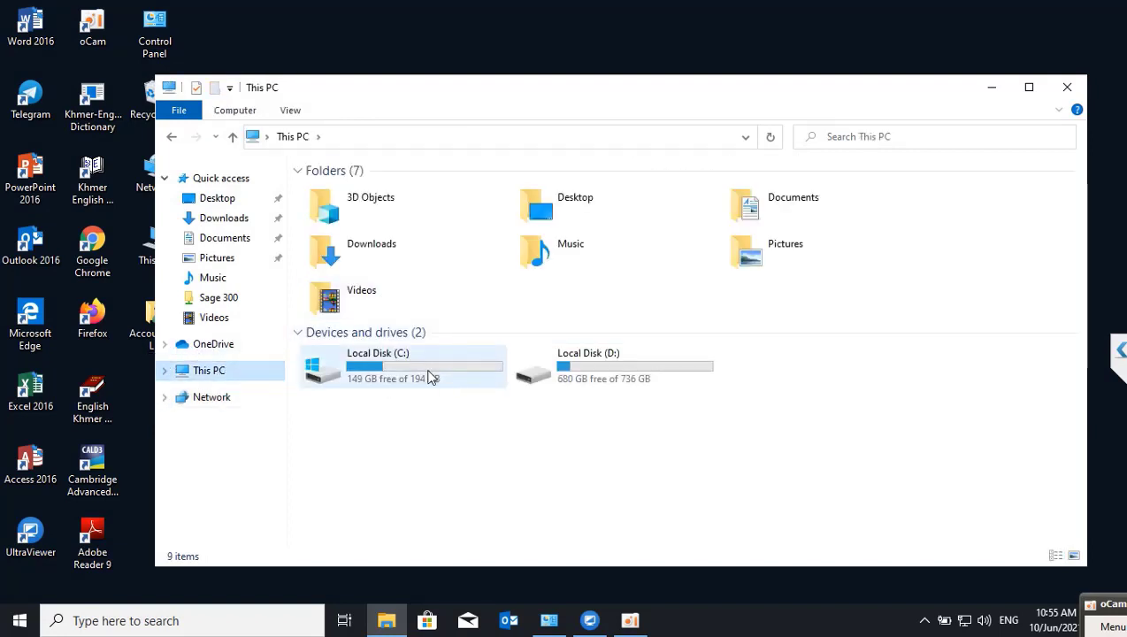
double_click(431, 378)
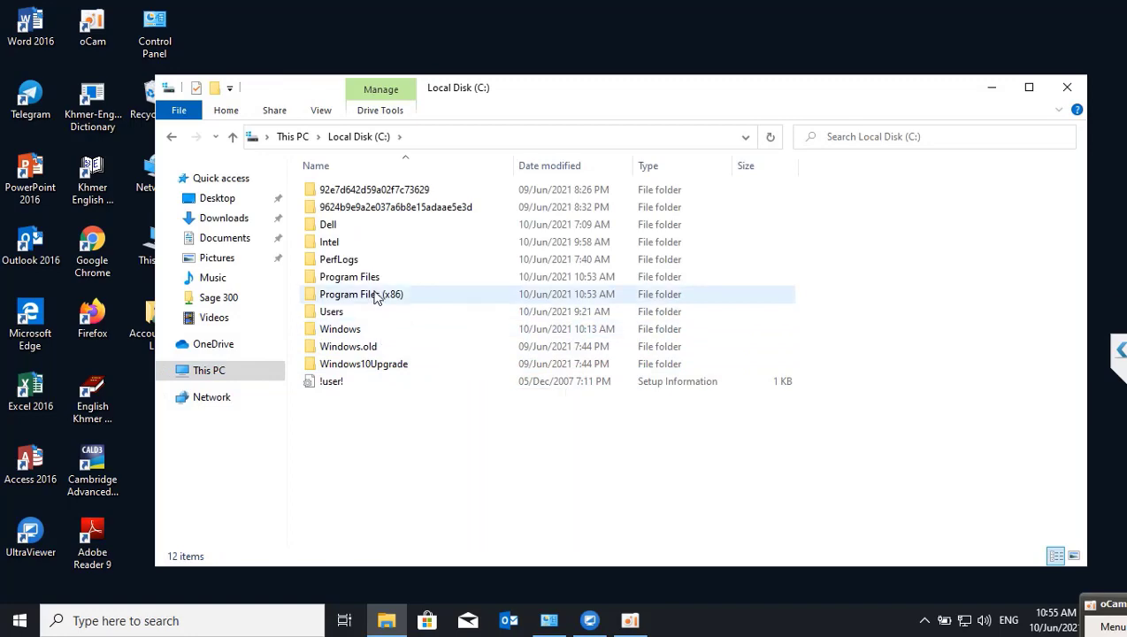
double_click(376, 296)
click(170, 137)
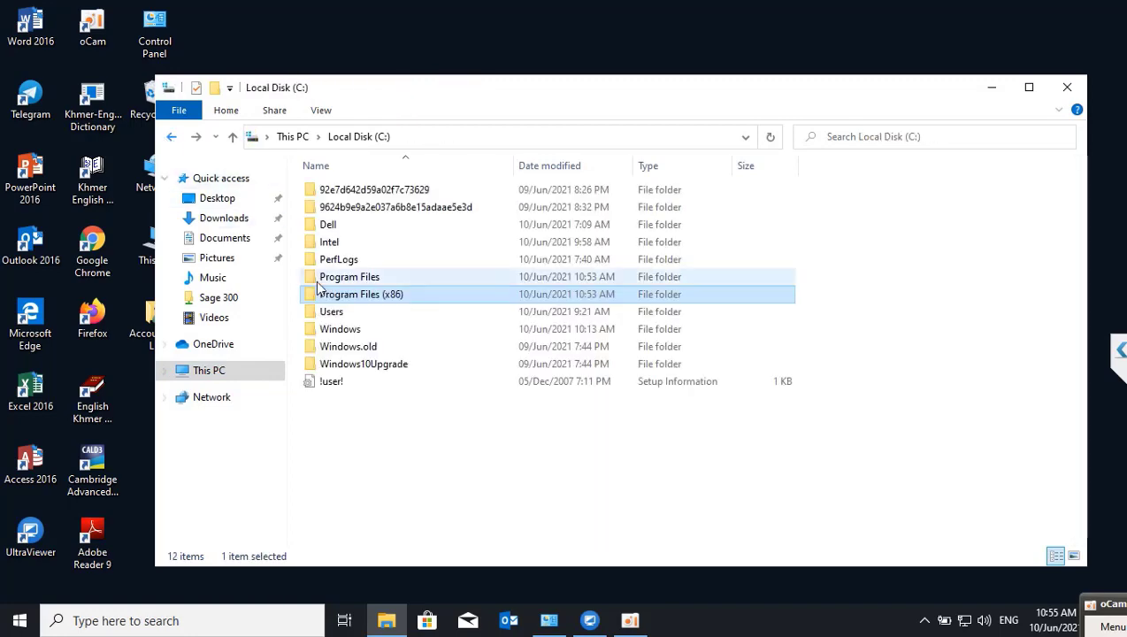
mouse_move(549, 619)
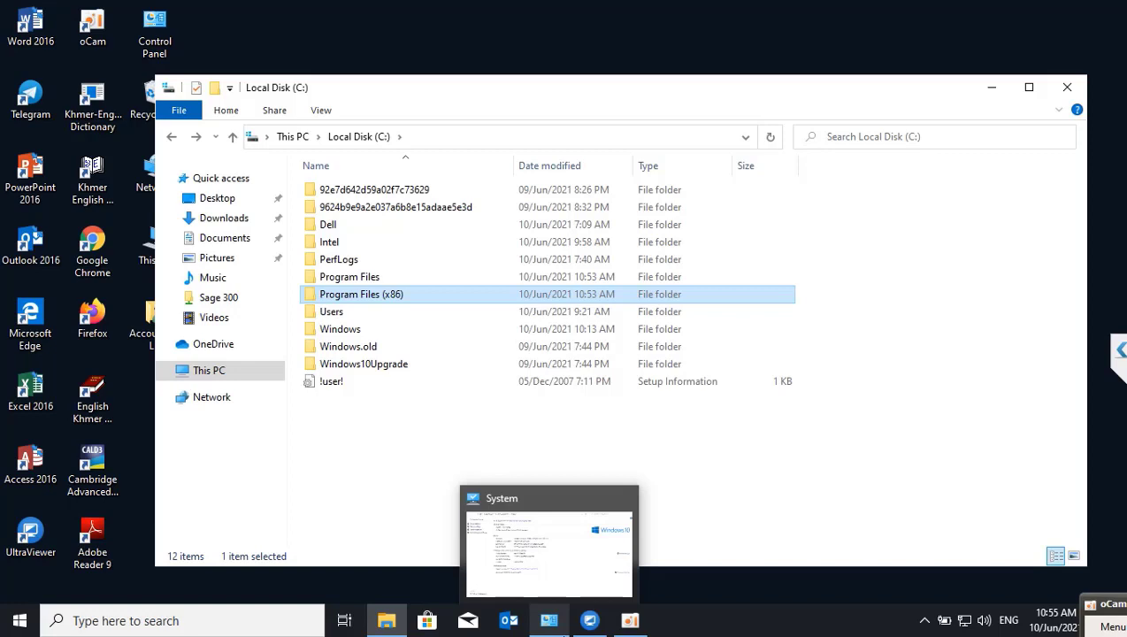
double_click(355, 294)
right_click(897, 275)
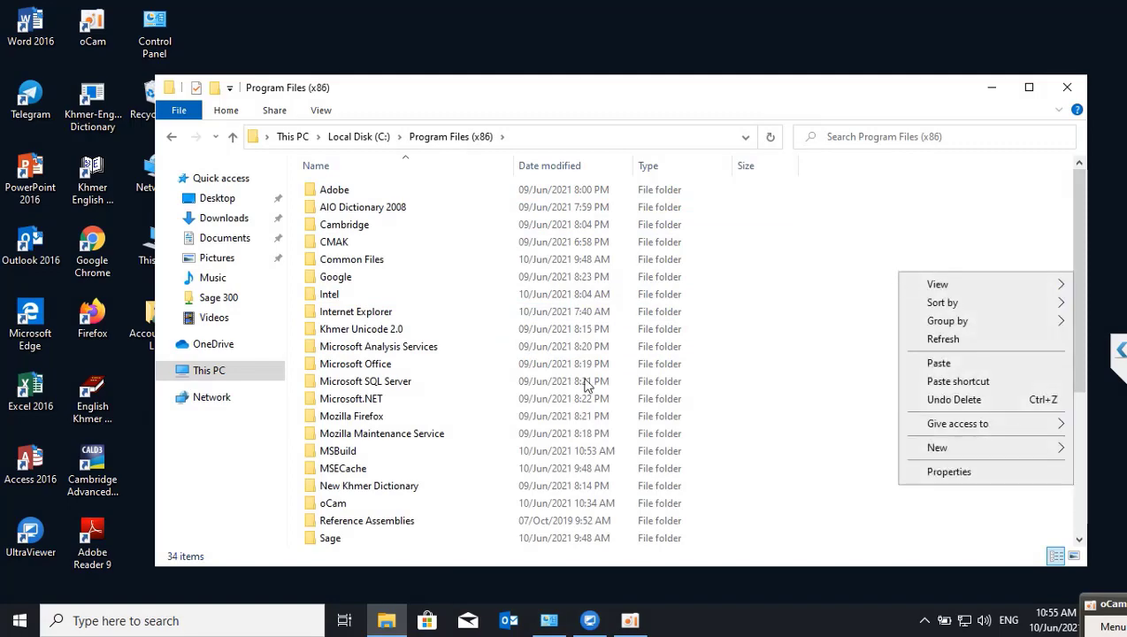
Step: Inspect the local Sage folder and the Sage App folder inside Sage 300, both under Program Files (x86)
click(330, 537)
double_click(343, 538)
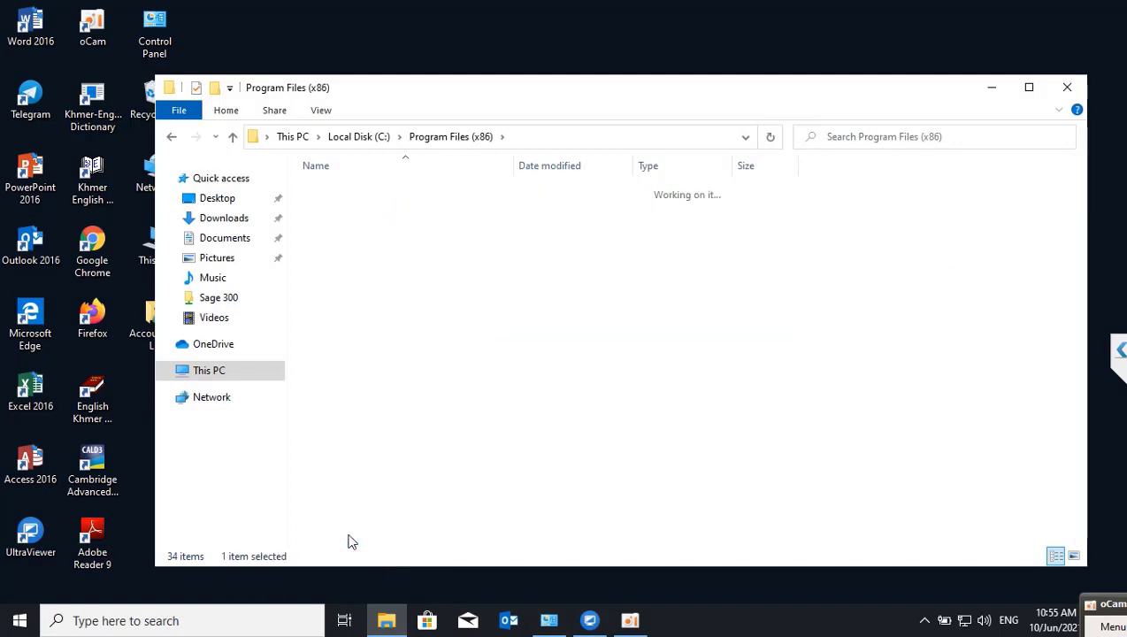
click(171, 136)
scroll(435, 380, down, 2)
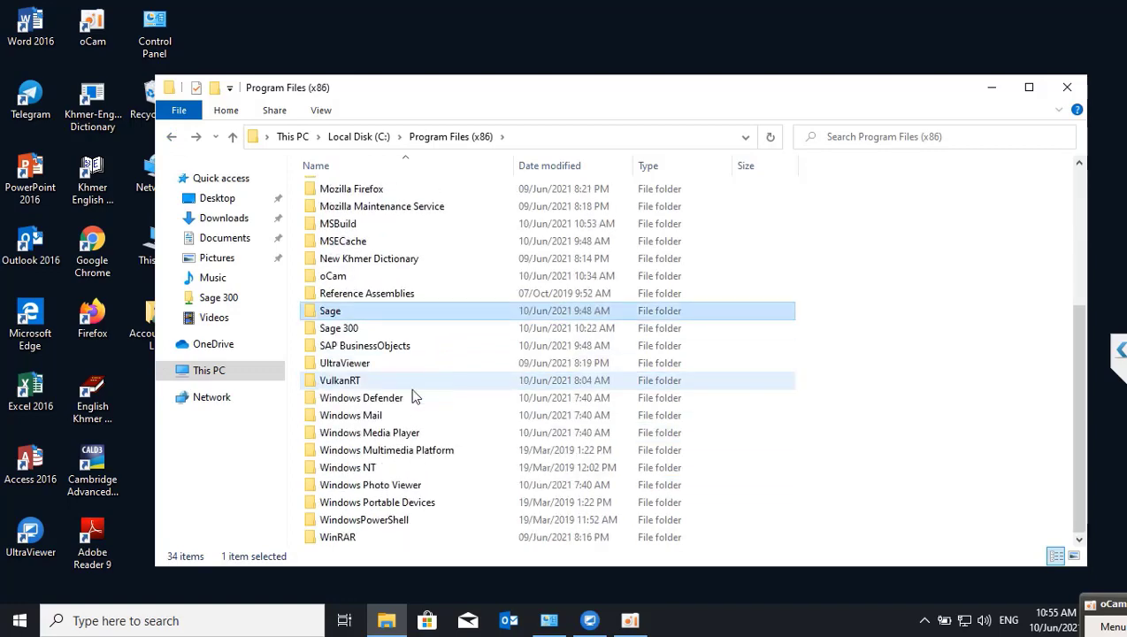
double_click(338, 328)
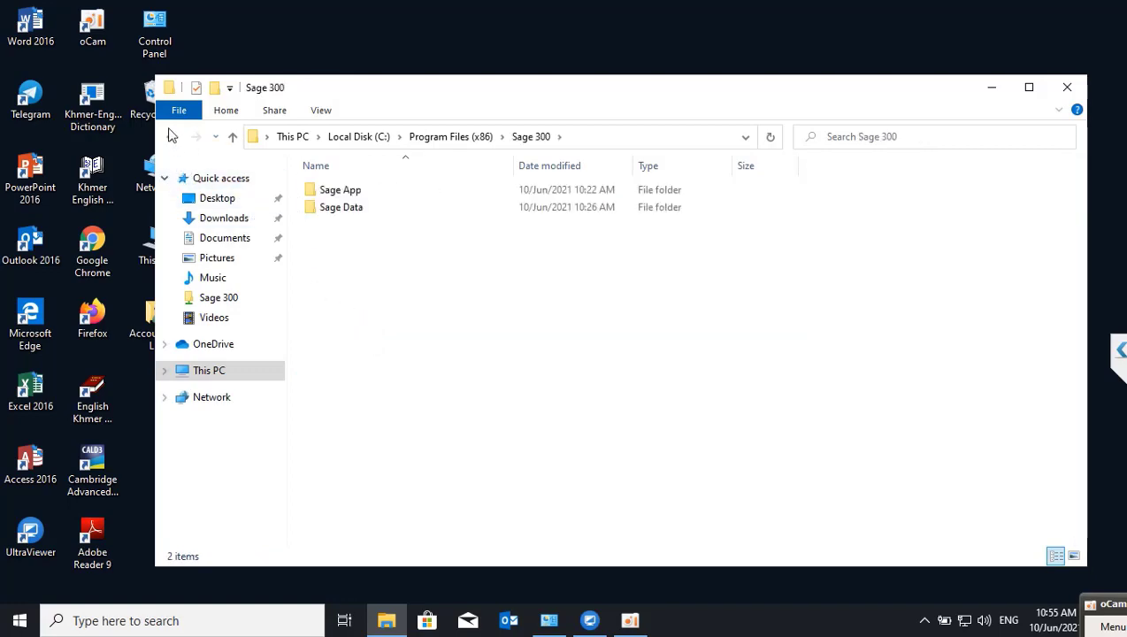
double_click(327, 191)
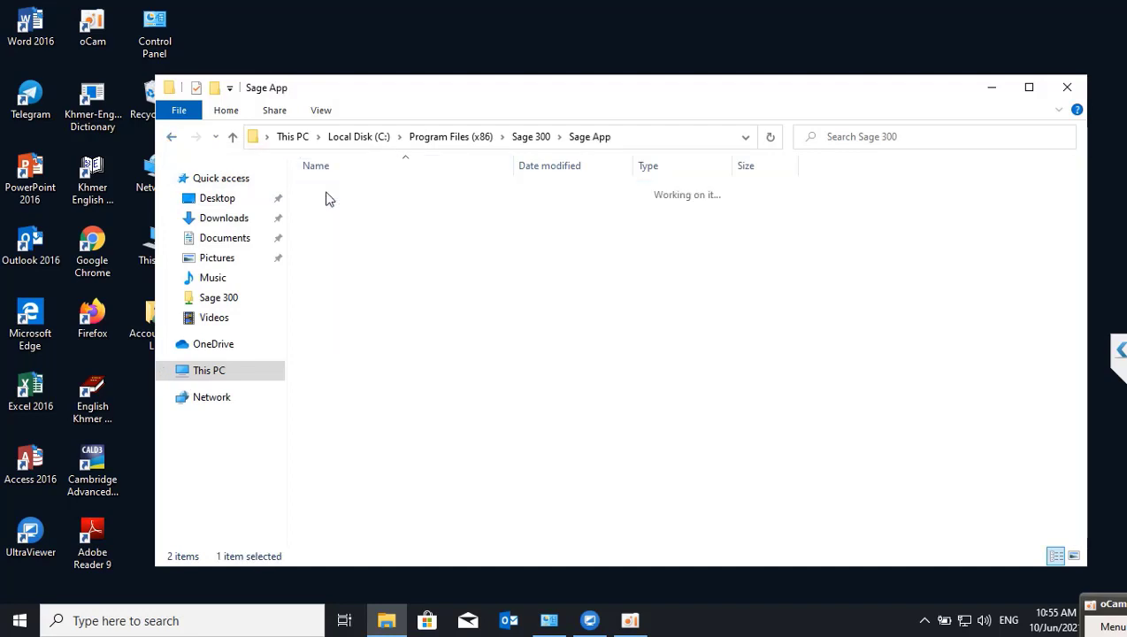
click(171, 139)
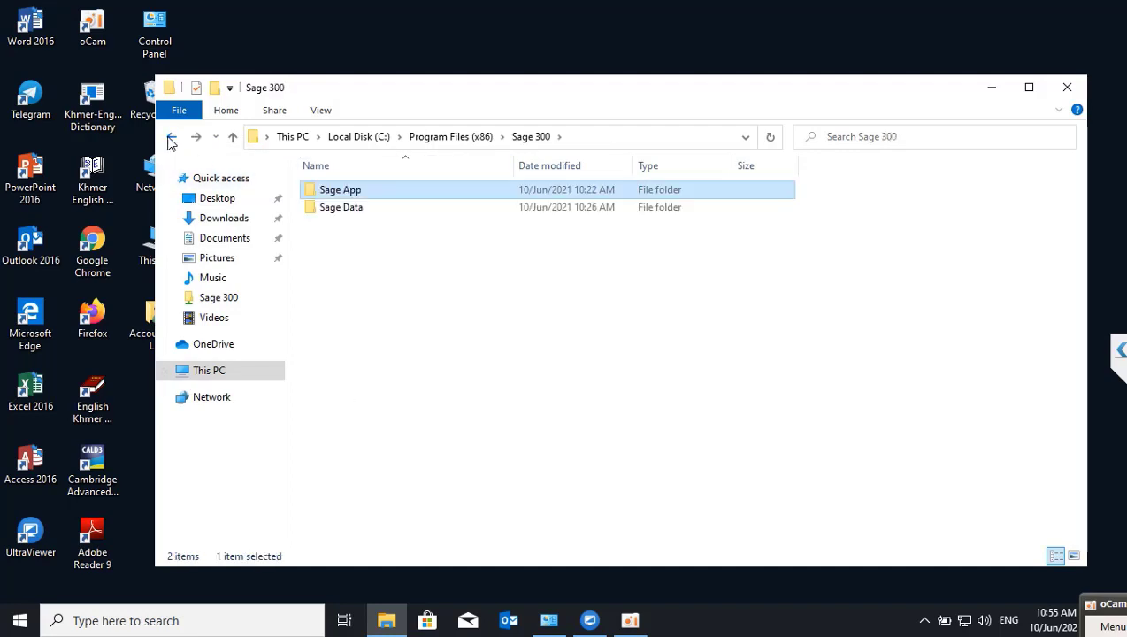
Step: Return to the 192.168.1.13 network share and browse through Sage 300 and Sage App to the WSSetup folder
click(171, 140)
click(171, 140)
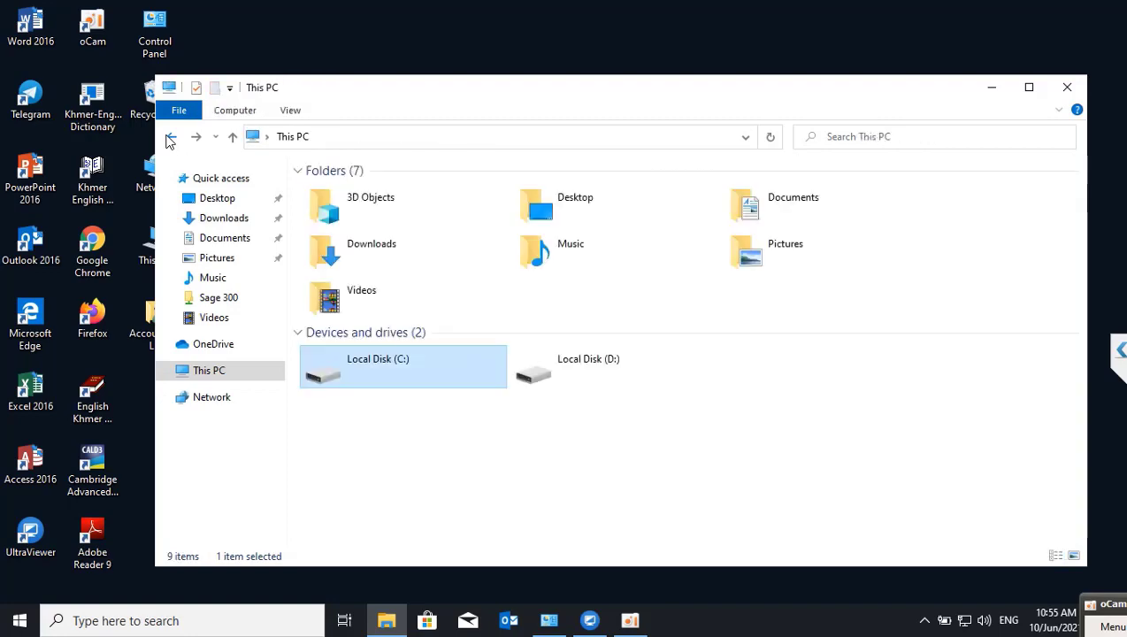
click(171, 140)
click(171, 140)
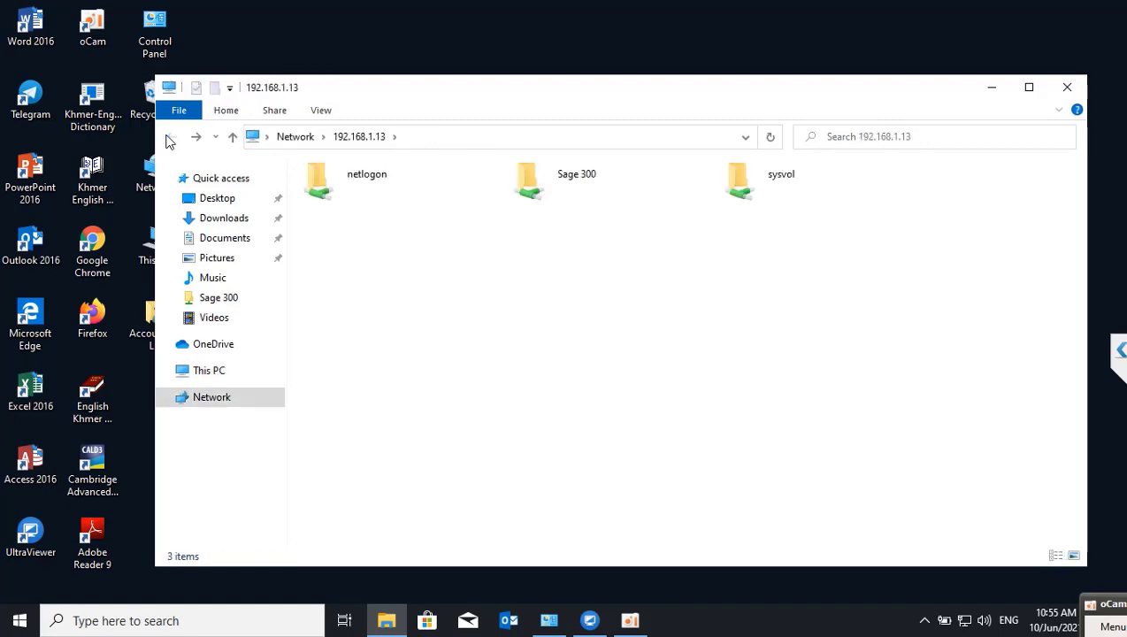
double_click(576, 173)
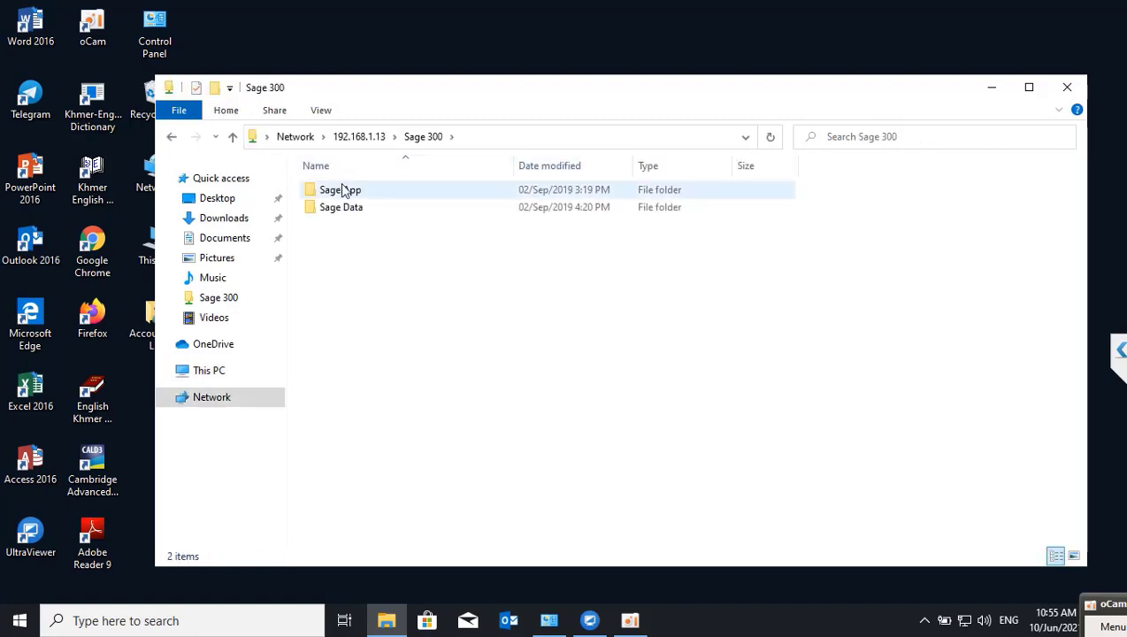
double_click(343, 191)
scroll(409, 294, down, 1)
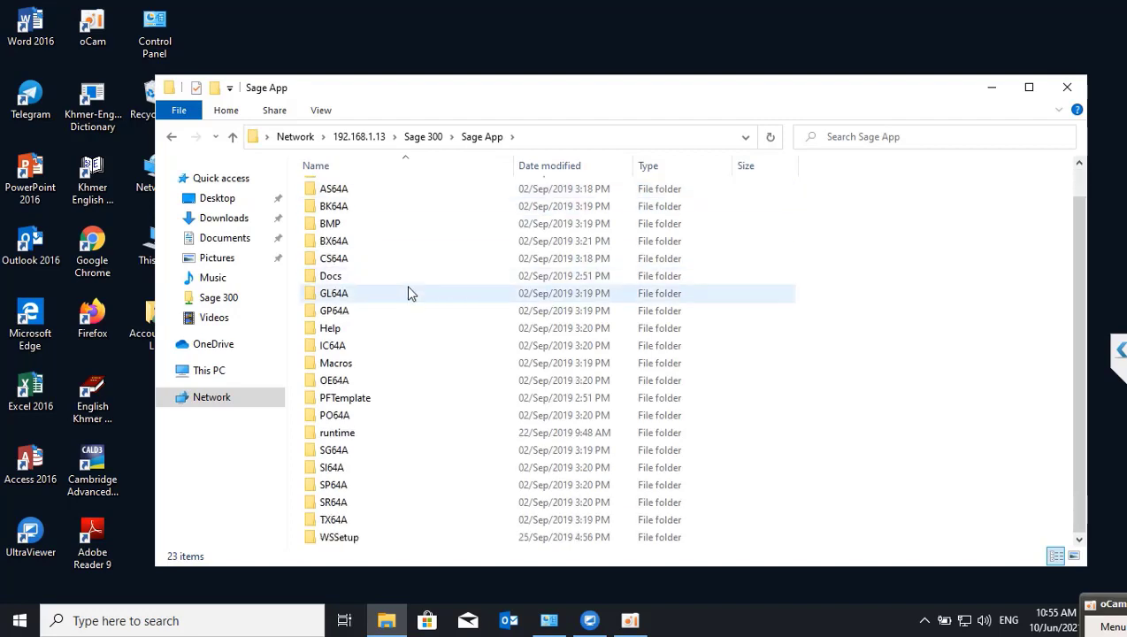
click(358, 542)
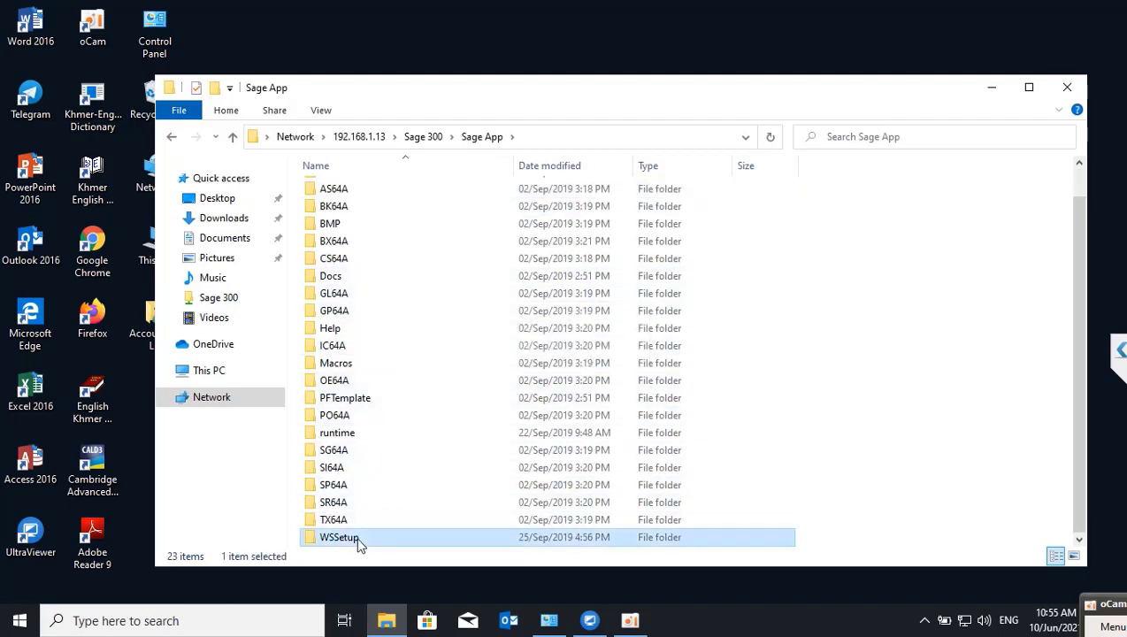
double_click(359, 541)
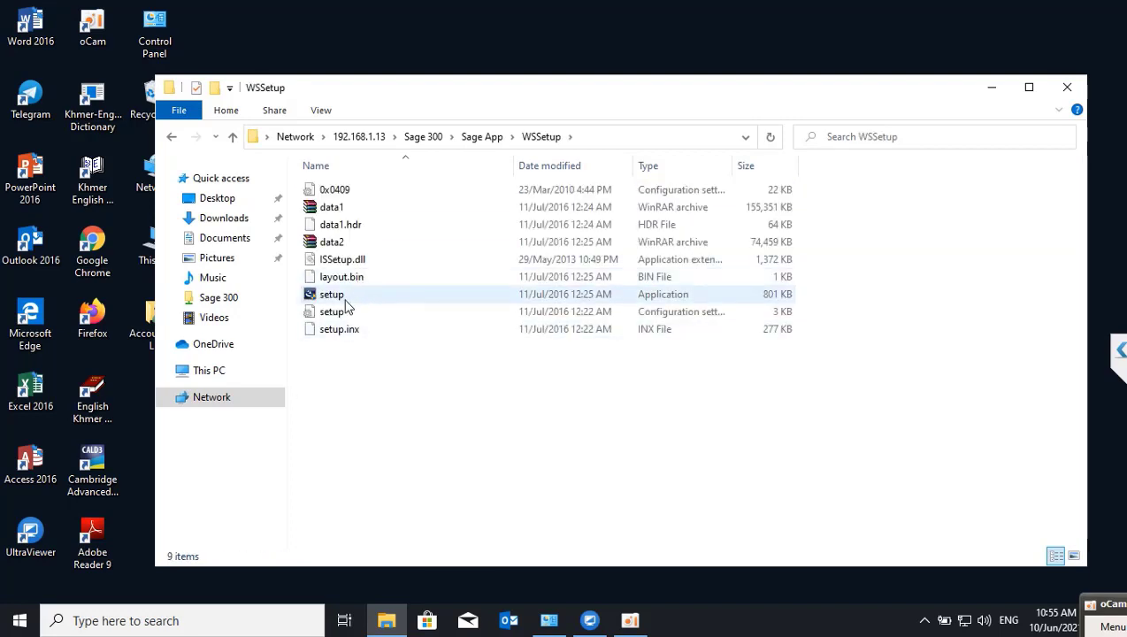
Step: Run the setup application in WSSetup as administrator and allow it past the security warning
click(345, 301)
right_click(334, 297)
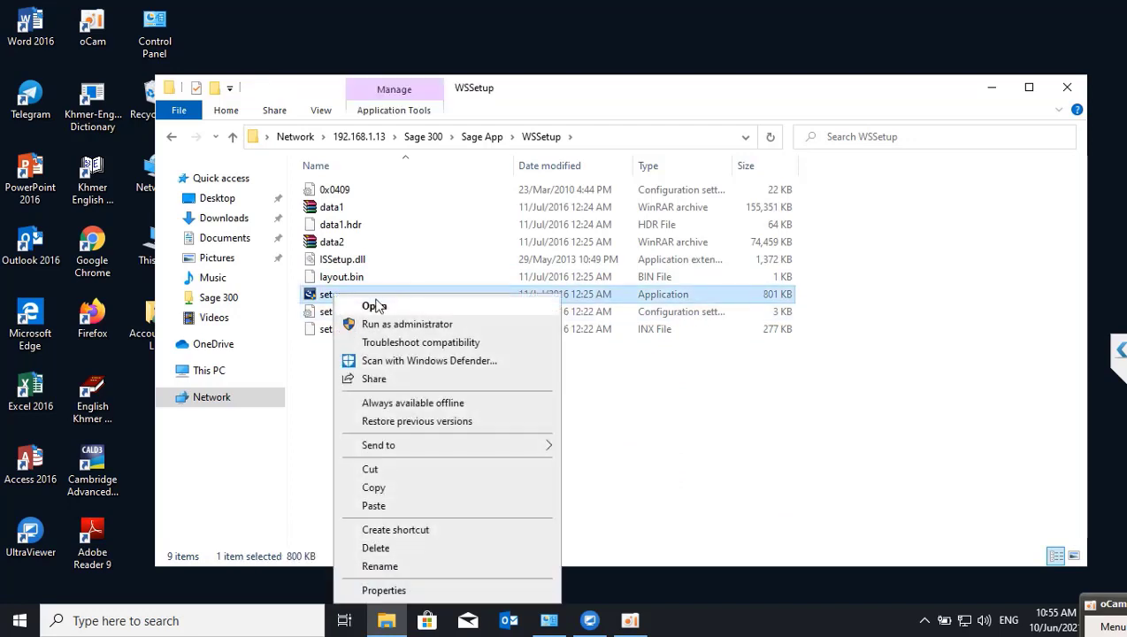
click(405, 323)
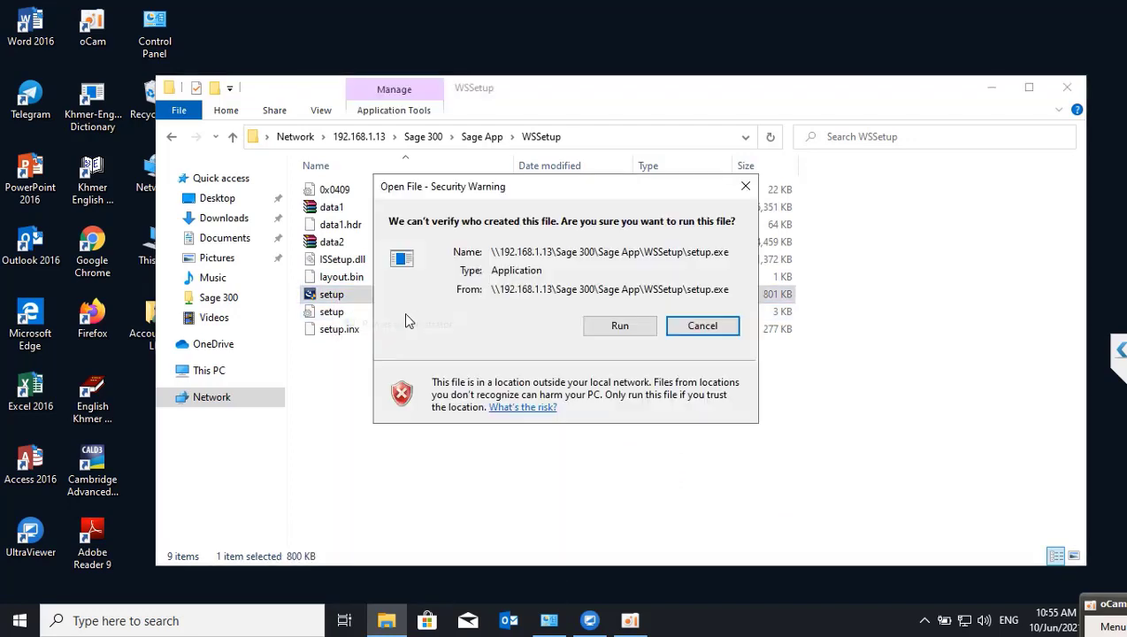
click(619, 325)
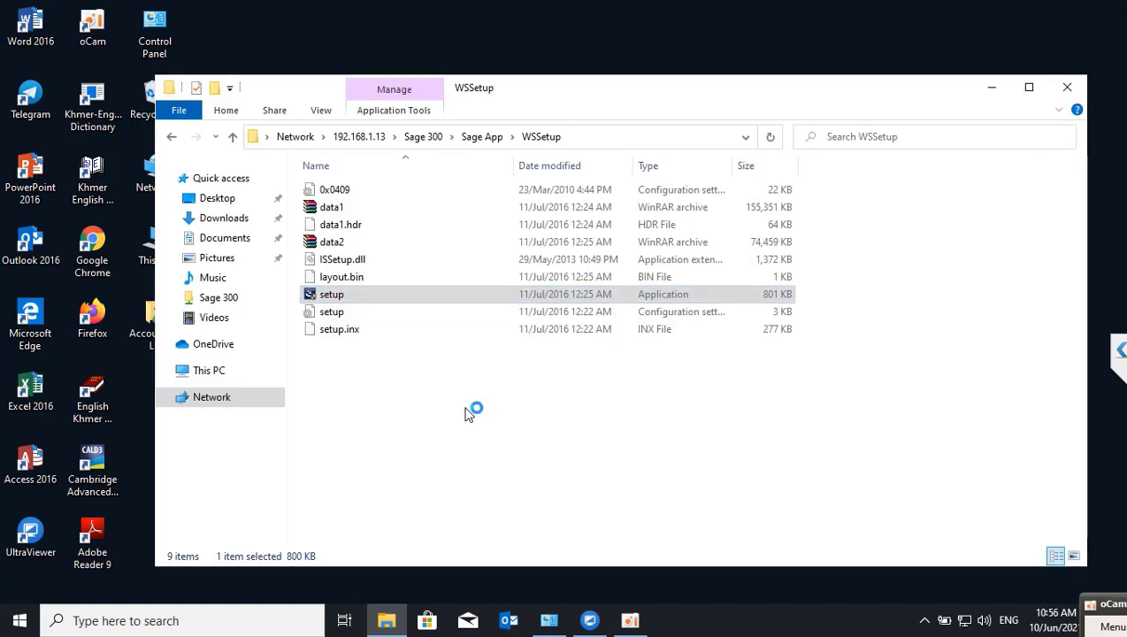
Step: Accept the Sage 300 Workstation Setup 2017 license agreement and start the installation with the proposed program and data folders
mouse_move(589, 620)
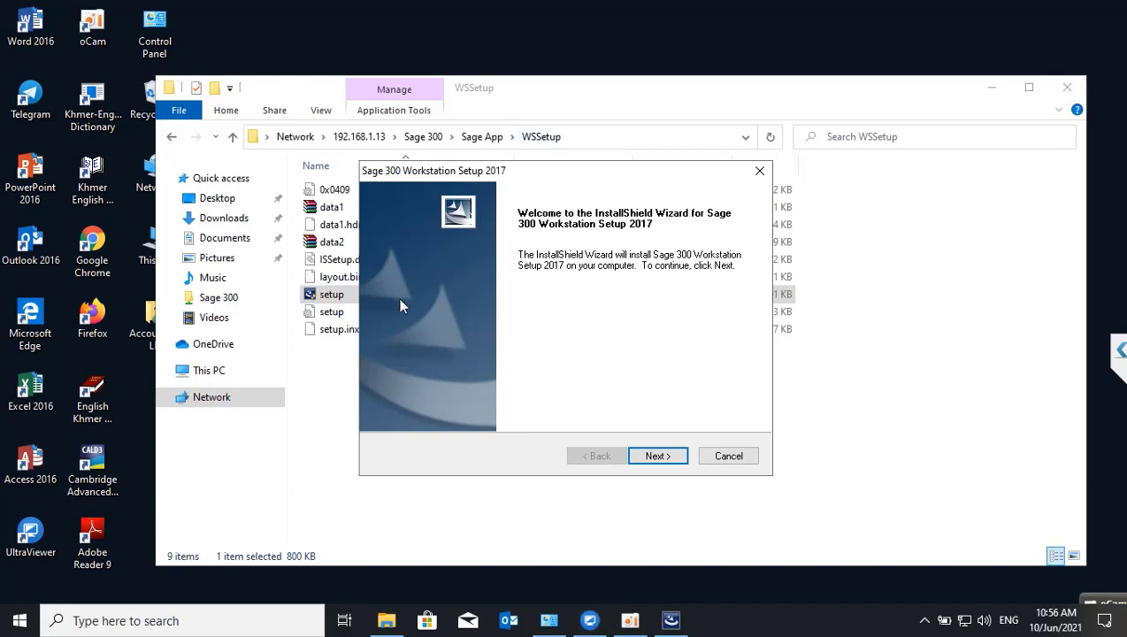
click(686, 457)
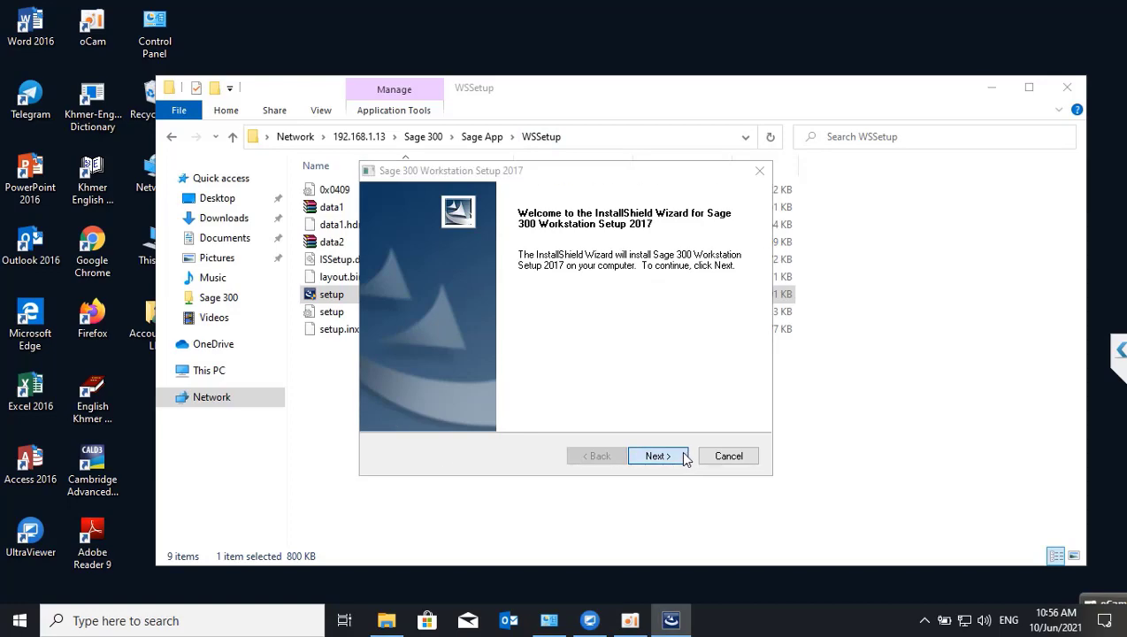
click(386, 392)
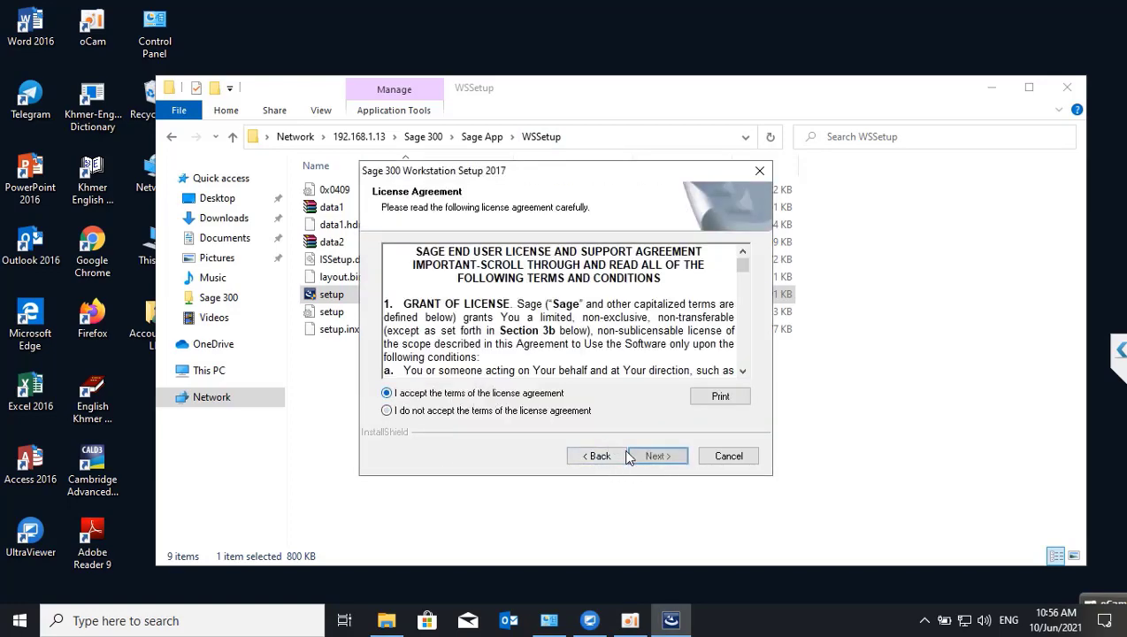
click(656, 456)
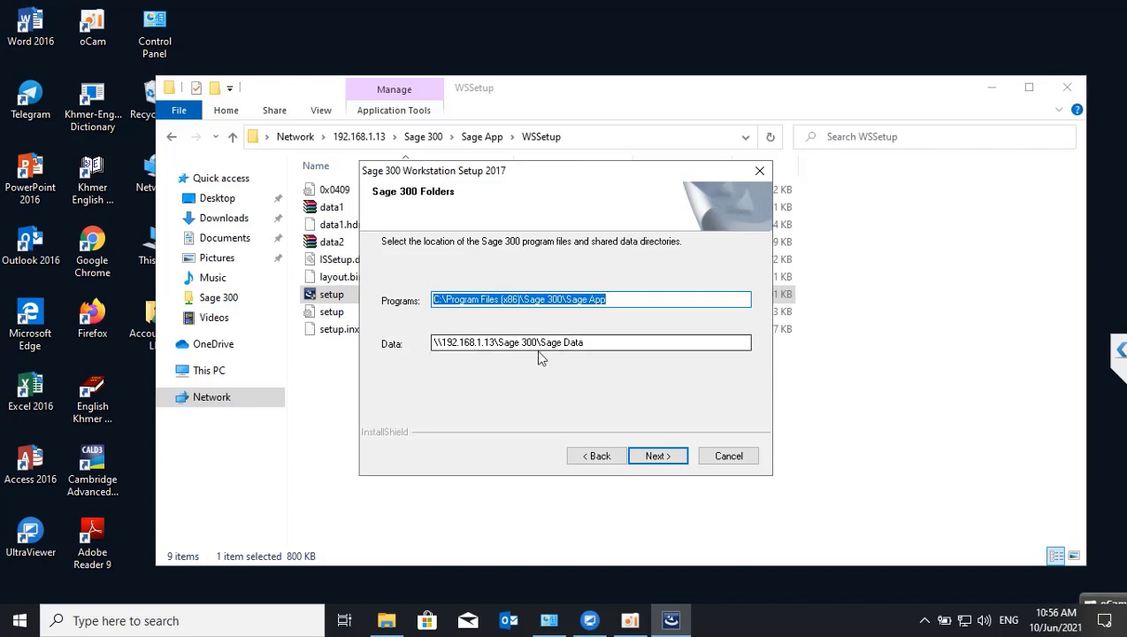
click(658, 456)
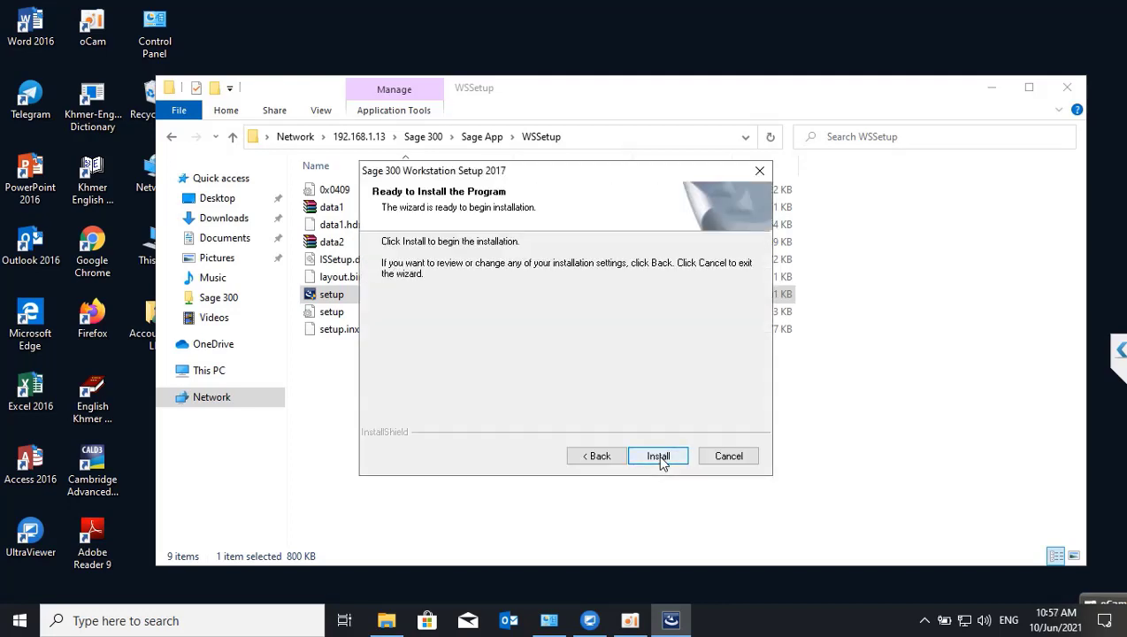
click(660, 457)
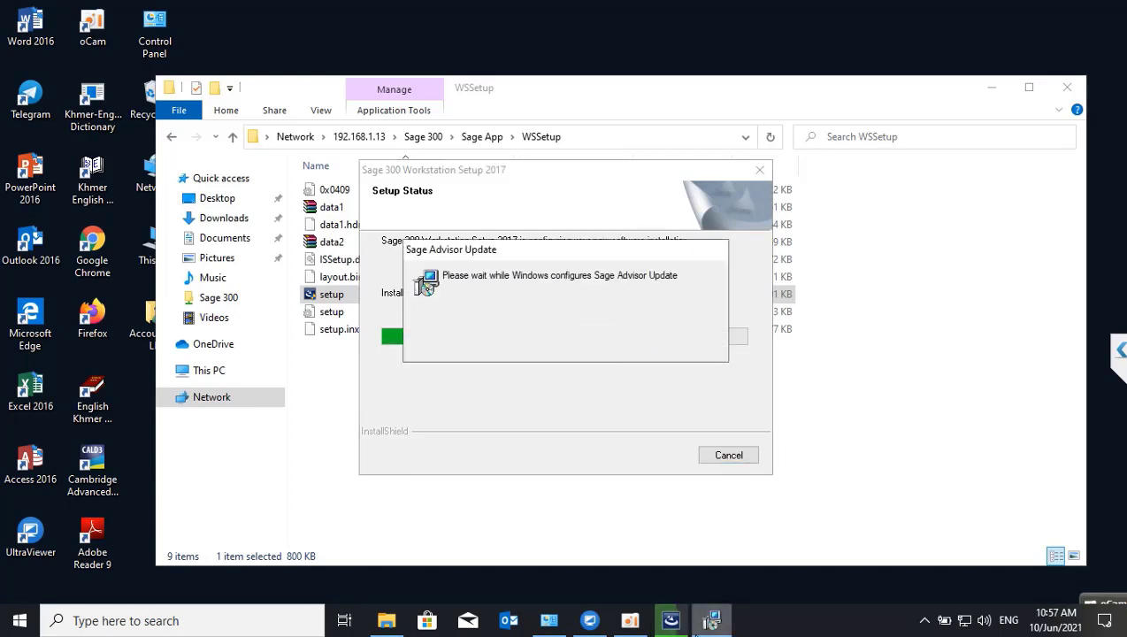
Step: Quit the Adobe Flash Player 11.3 installer and finish the Sage 300 Workstation Setup 2017 wizard
mouse_move(695, 629)
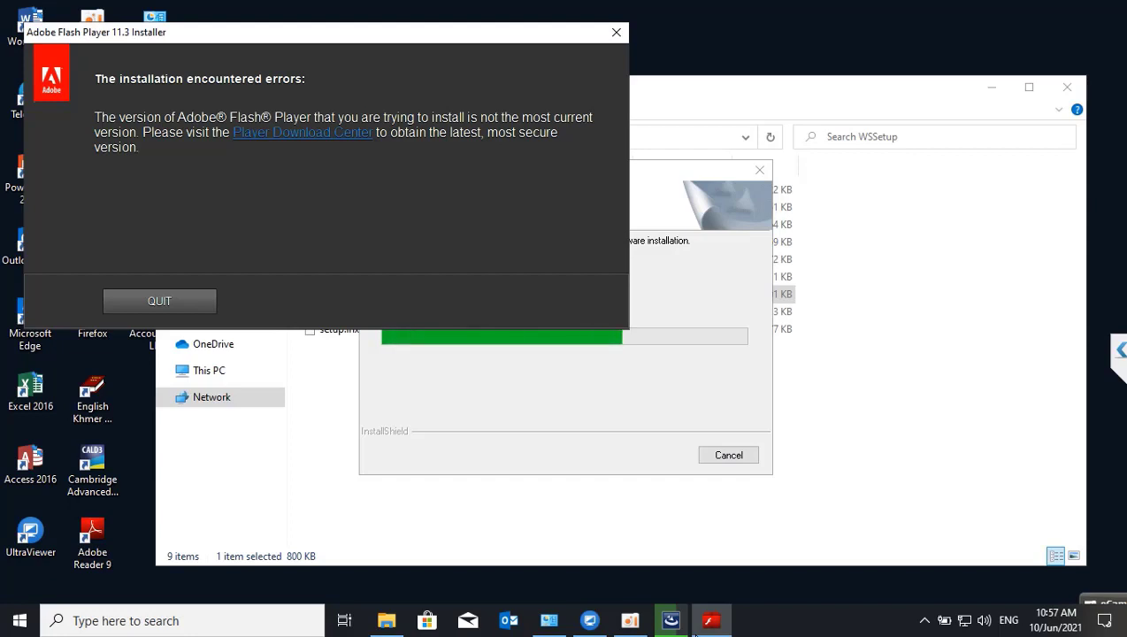
click(180, 302)
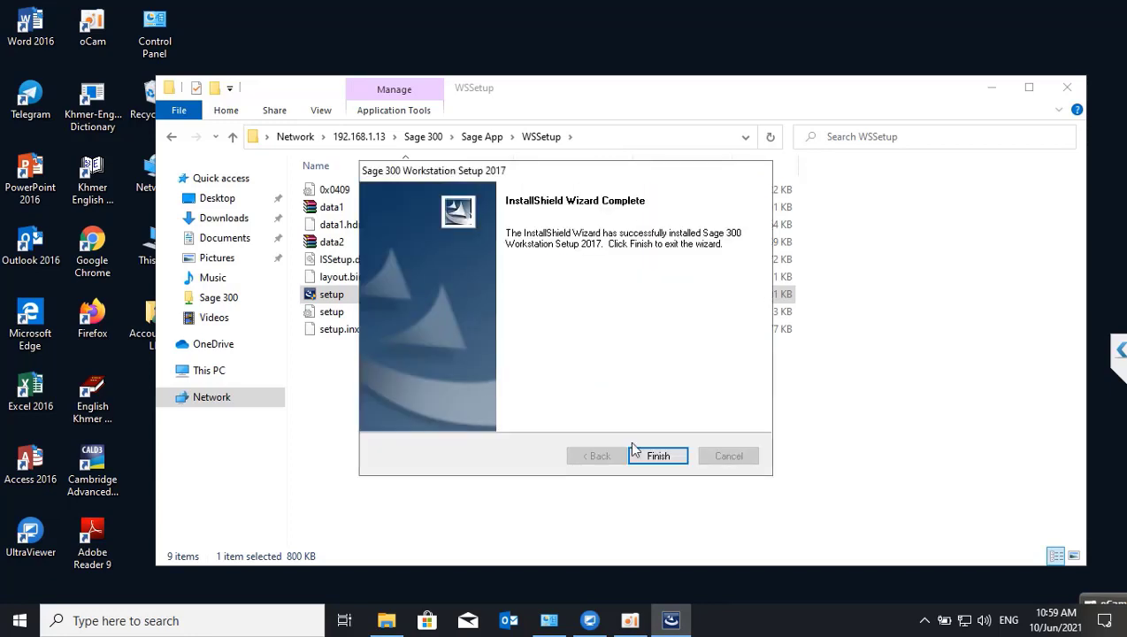
click(665, 459)
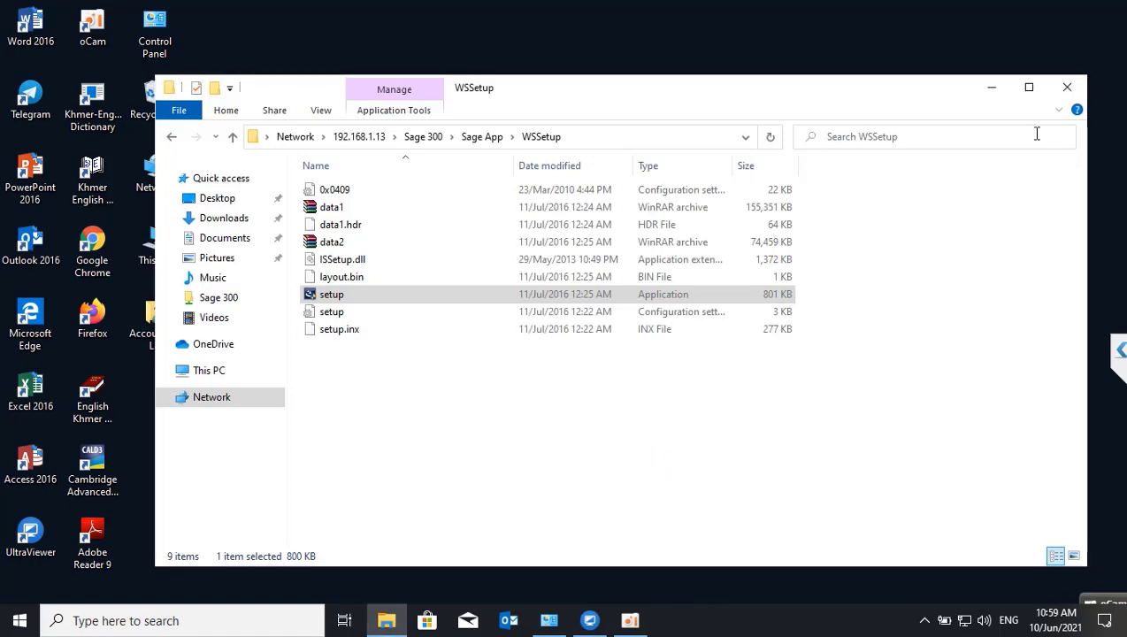
Step: Close the WSSetup folder window and refresh the desktop twice
click(1066, 86)
right_click(511, 196)
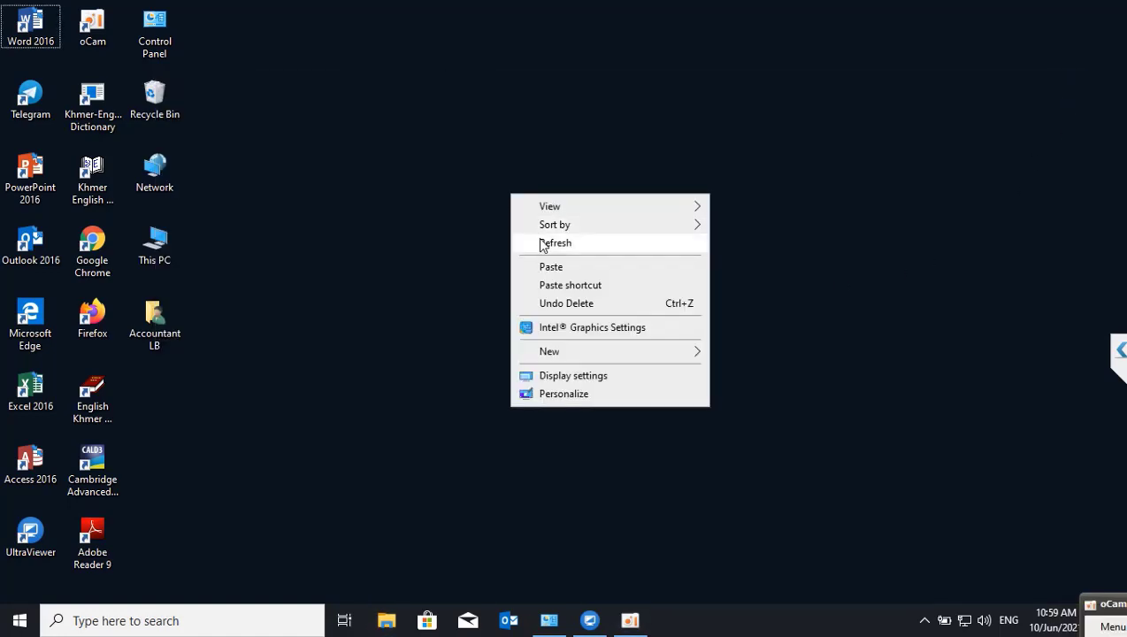
click(541, 242)
right_click(511, 173)
click(540, 216)
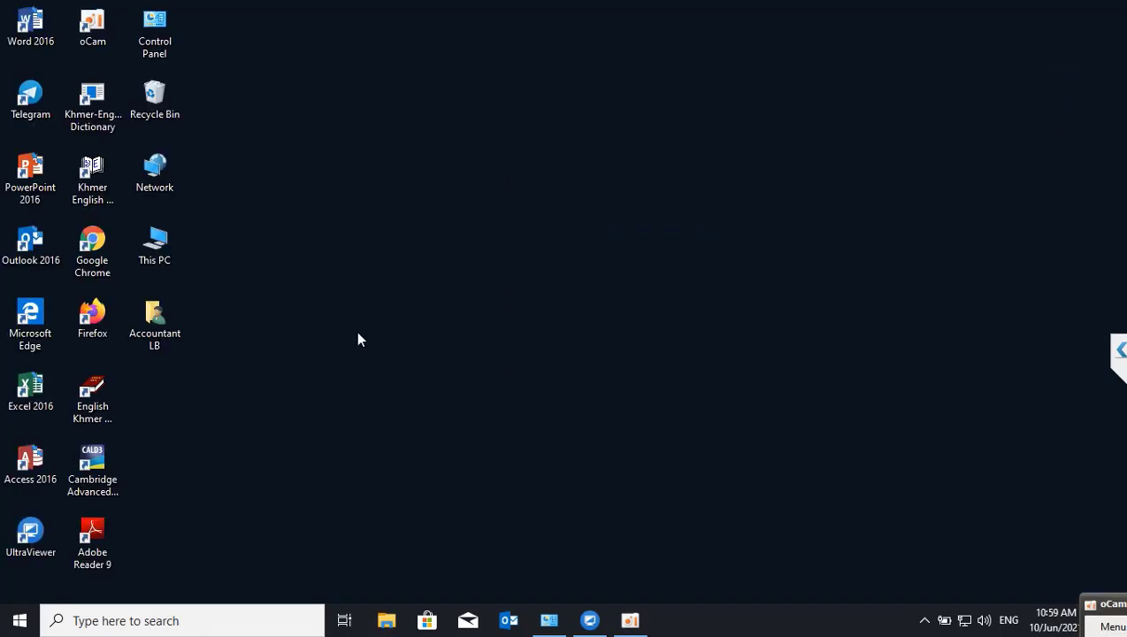
Step: Search Windows for "sage" and open the file location of the Sage 300 app
click(19, 622)
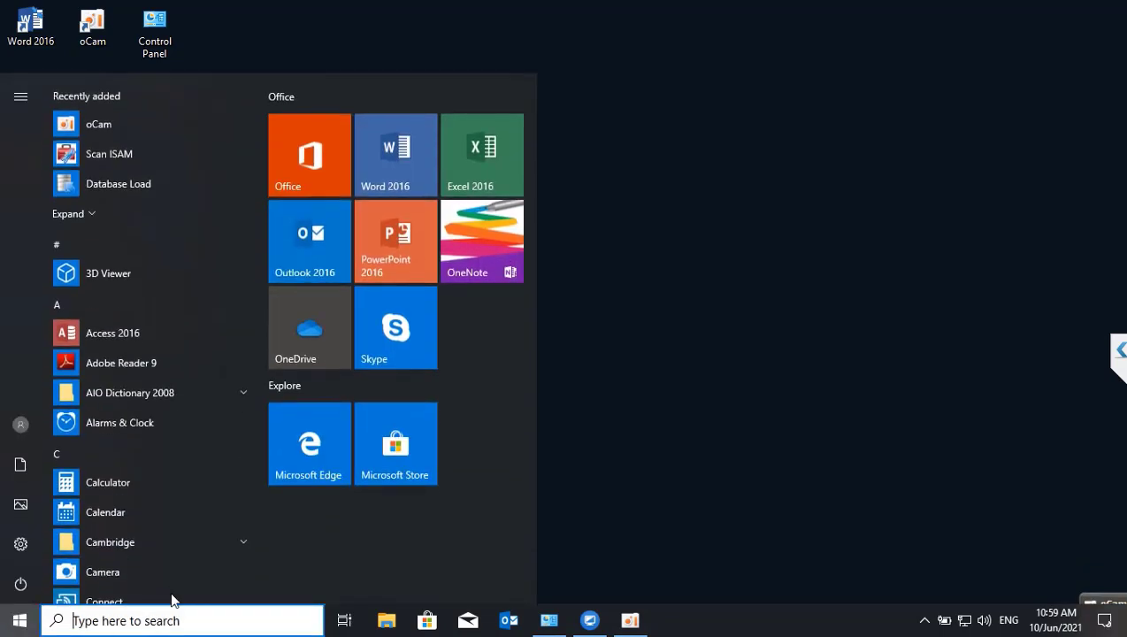
text(sage)
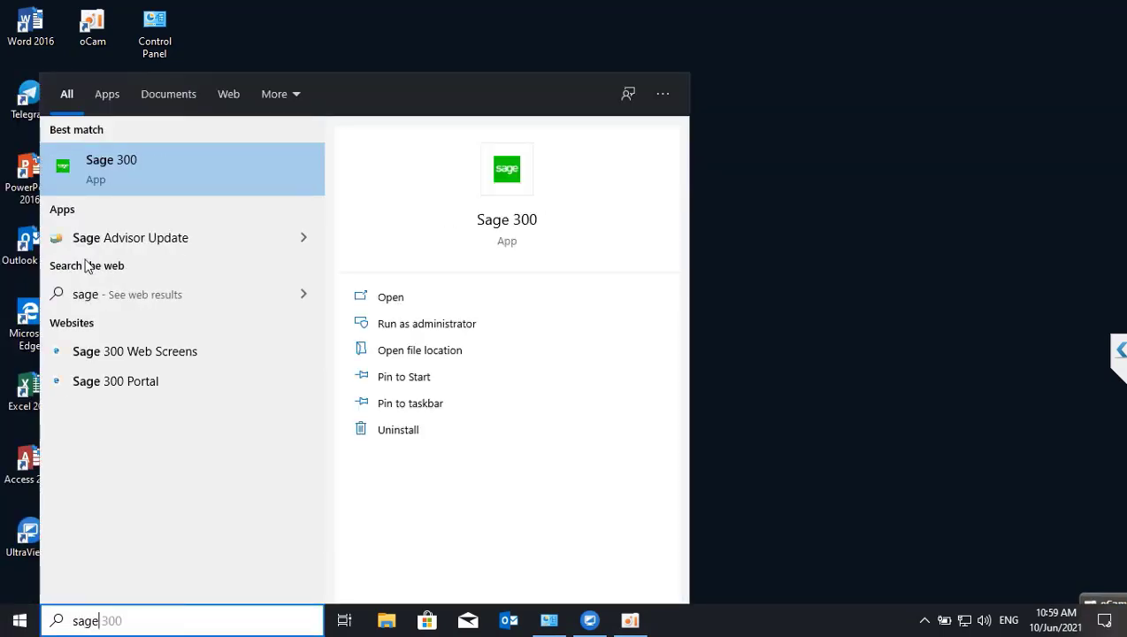
right_click(111, 160)
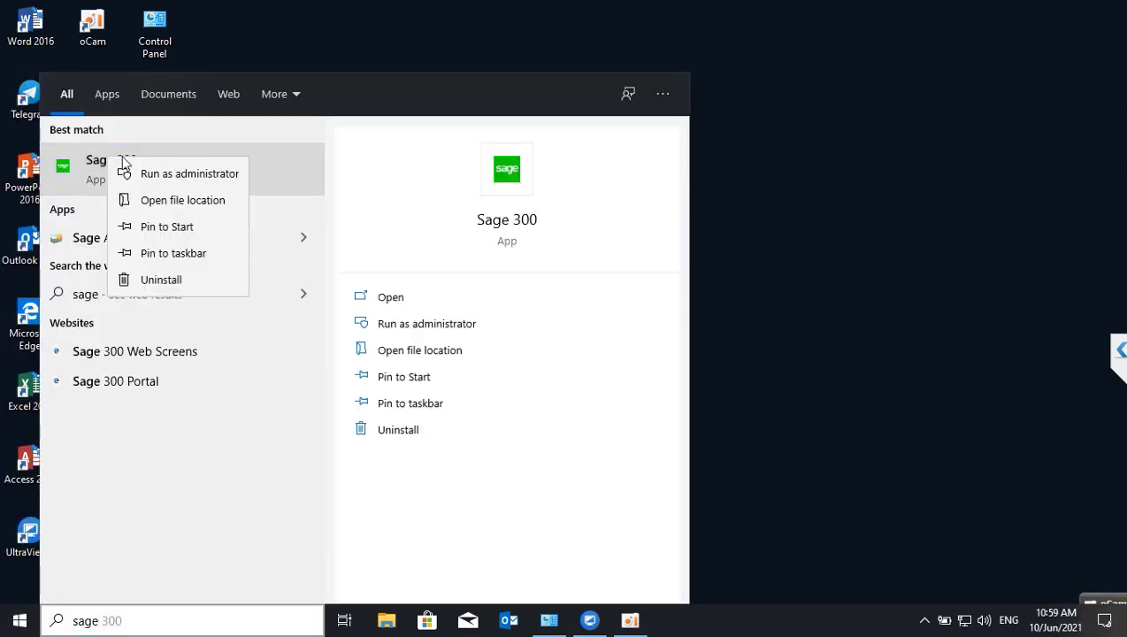
click(161, 202)
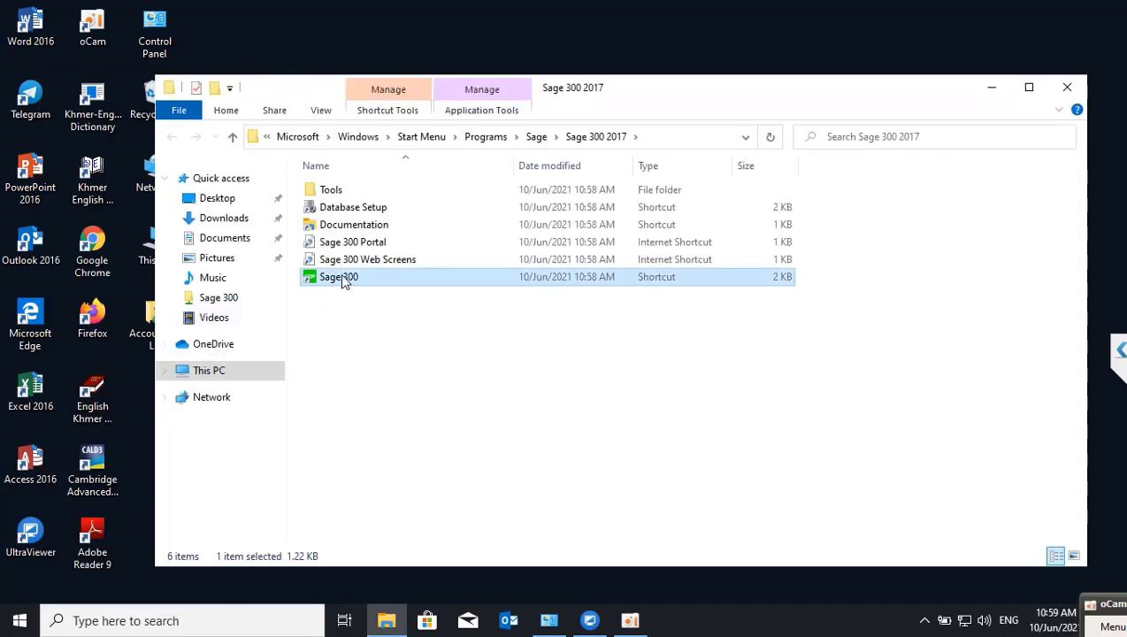
Step: Create a desktop shortcut for Sage 300, close its program folder and refresh the desktop
right_click(341, 276)
mouse_move(558, 445)
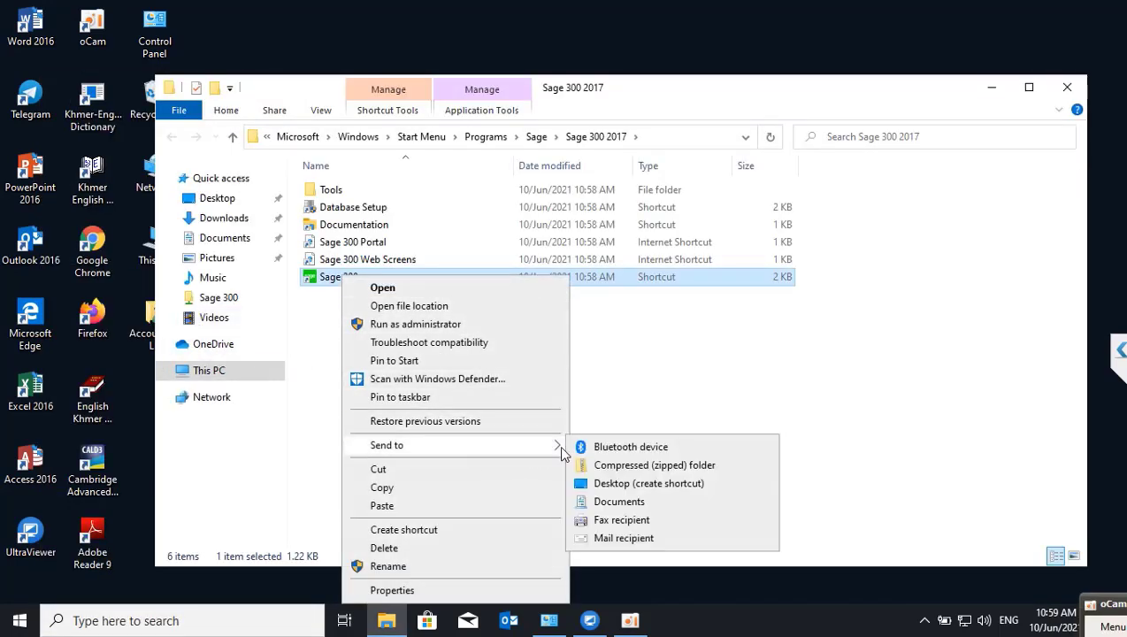
click(623, 483)
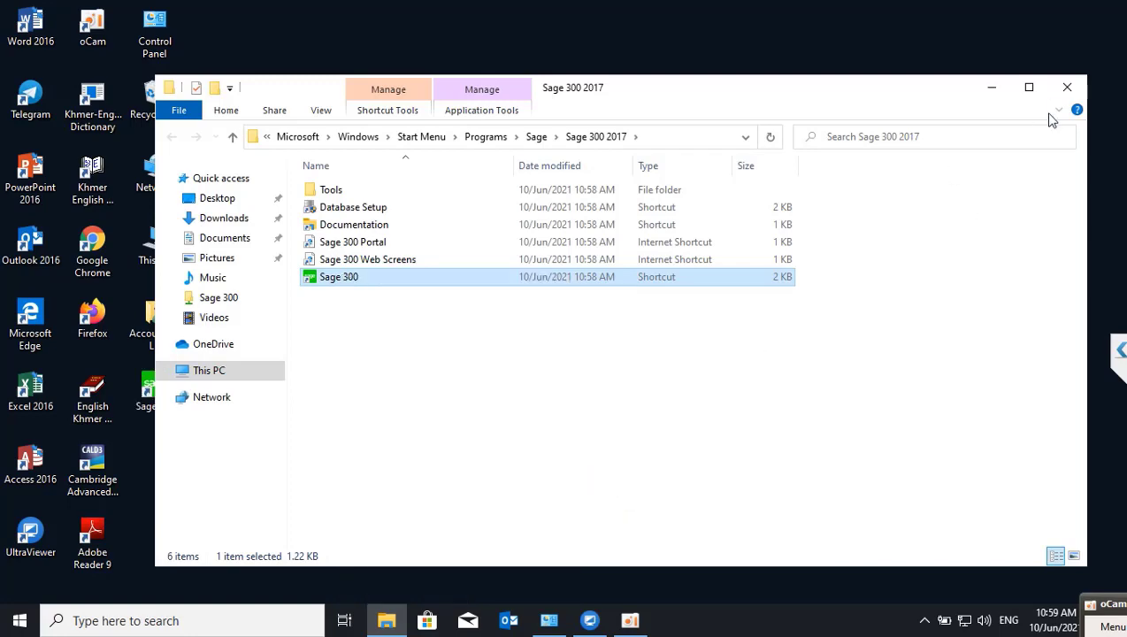
click(1067, 87)
right_click(466, 172)
click(496, 223)
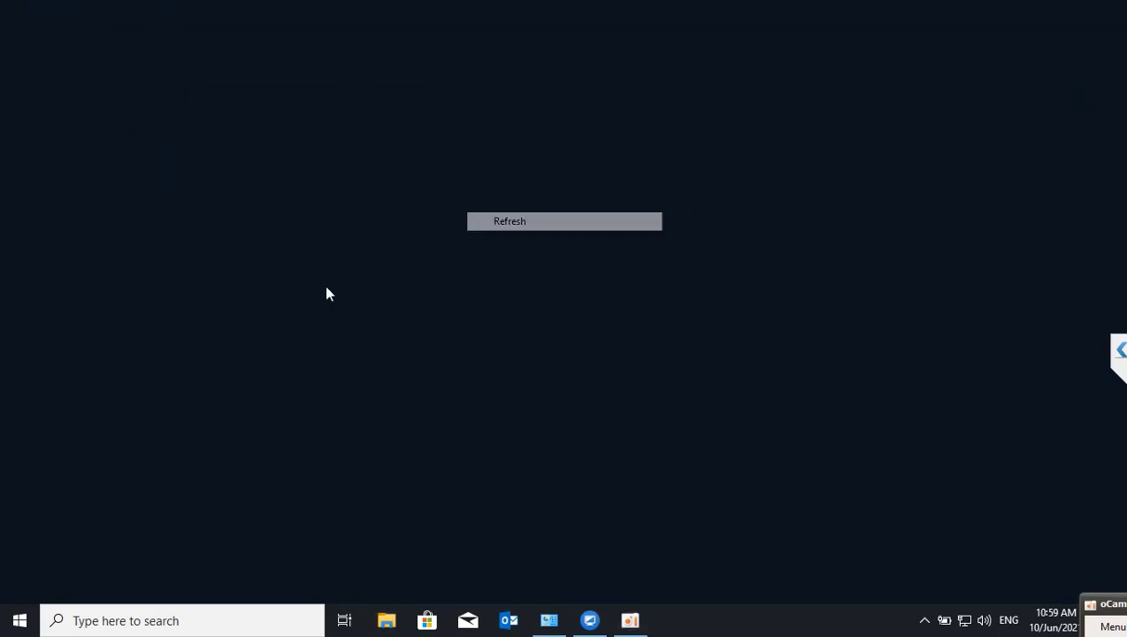
Step: Launch Sage 300 as administrator from its desktop shortcut and submit the Open Company sign-in
right_click(157, 396)
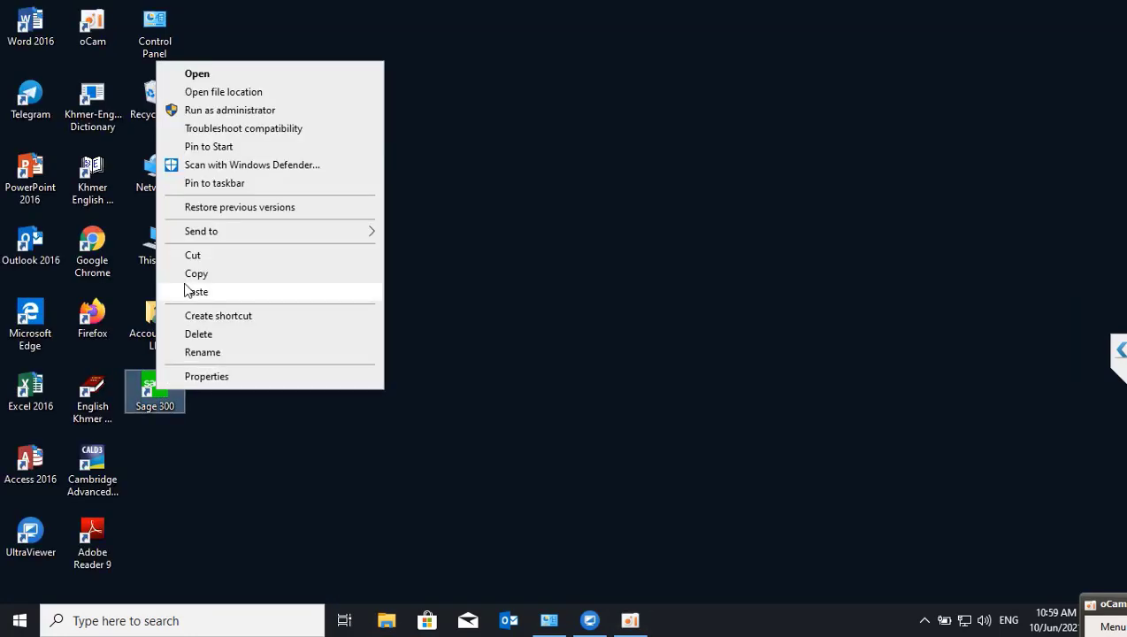
click(197, 110)
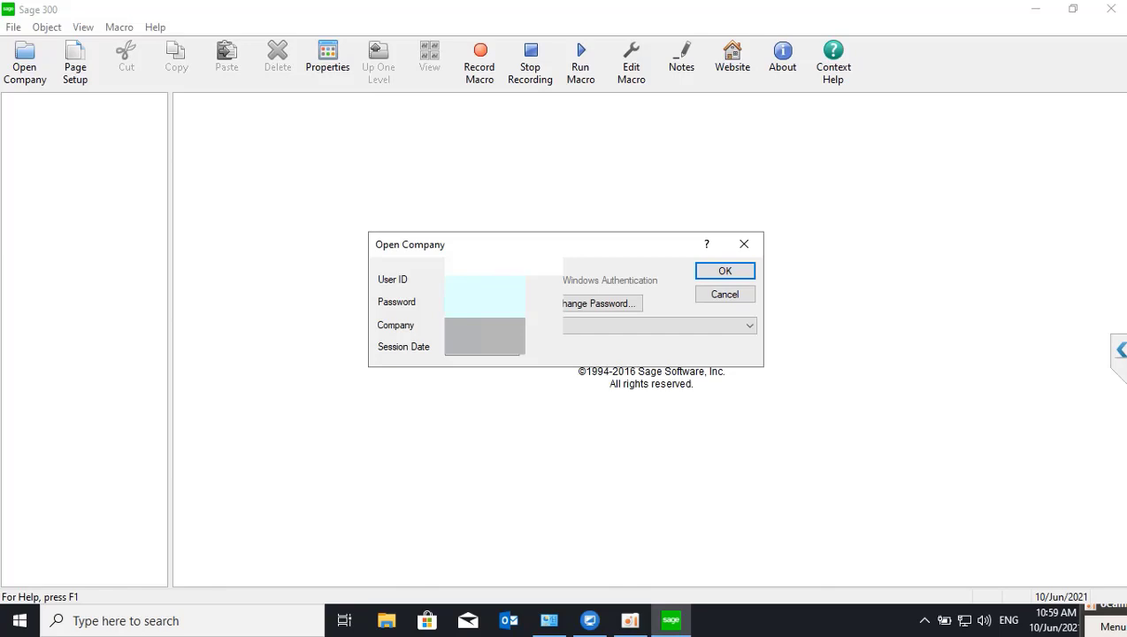
click(722, 270)
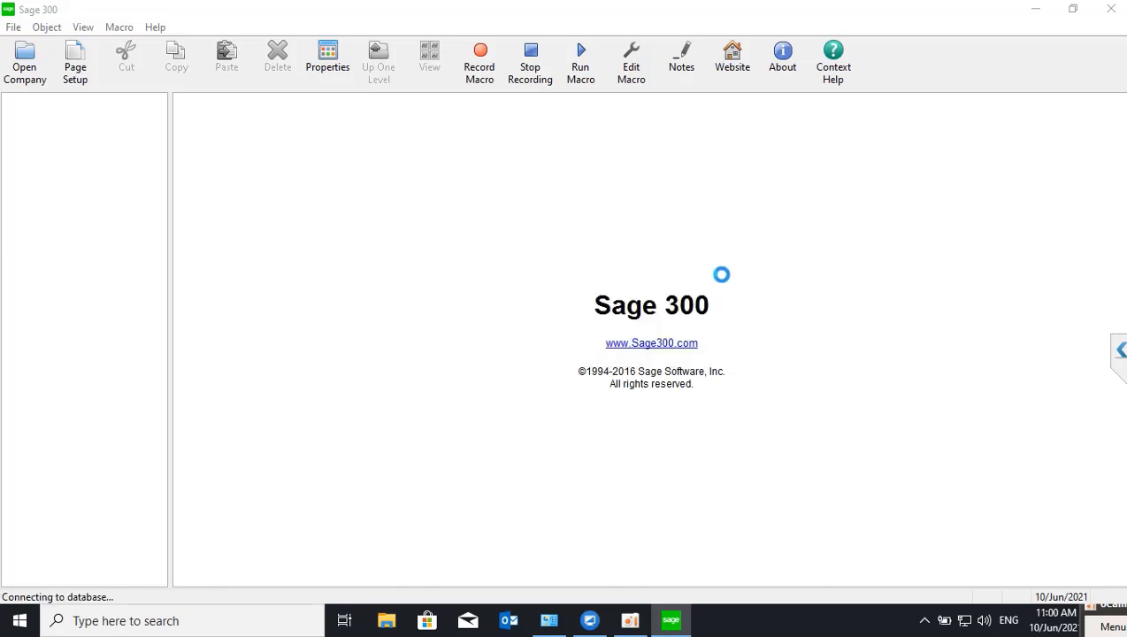